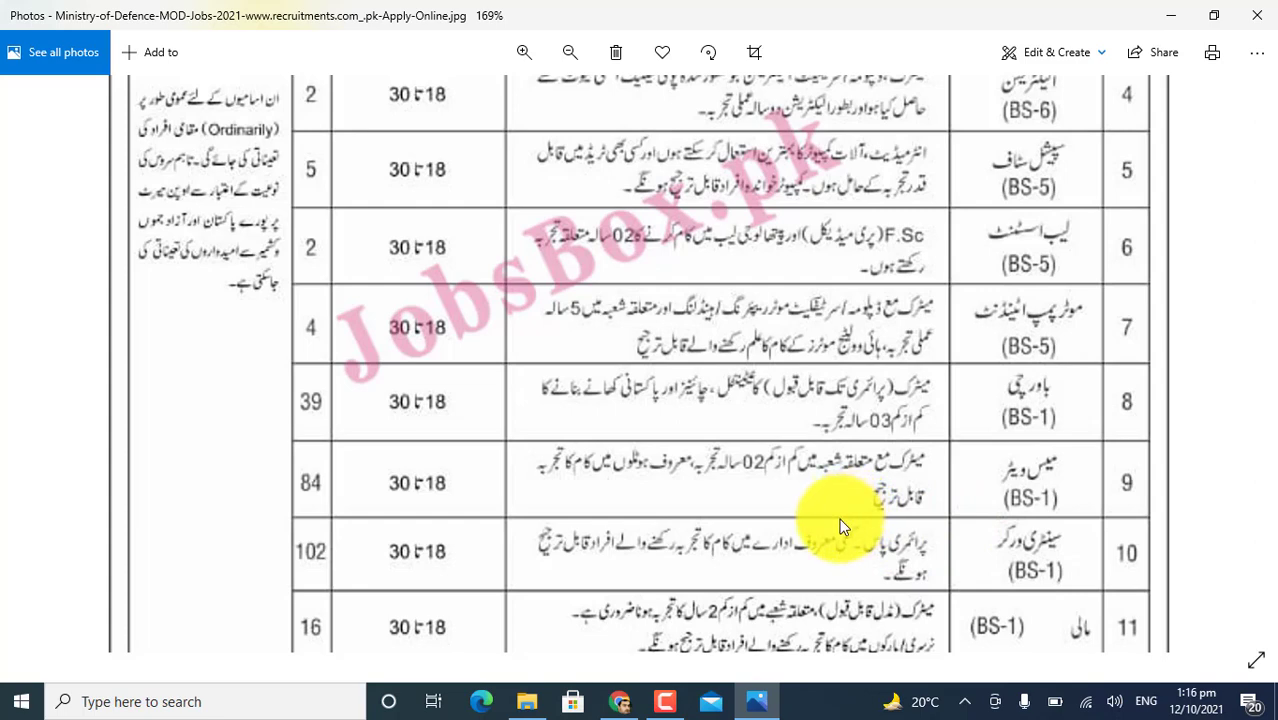
# Scroll from posts 12–14 down to the 992 total and the deadline notes.
pyautogui.moveTo(906, 540); pyautogui.dragTo(960, 401)
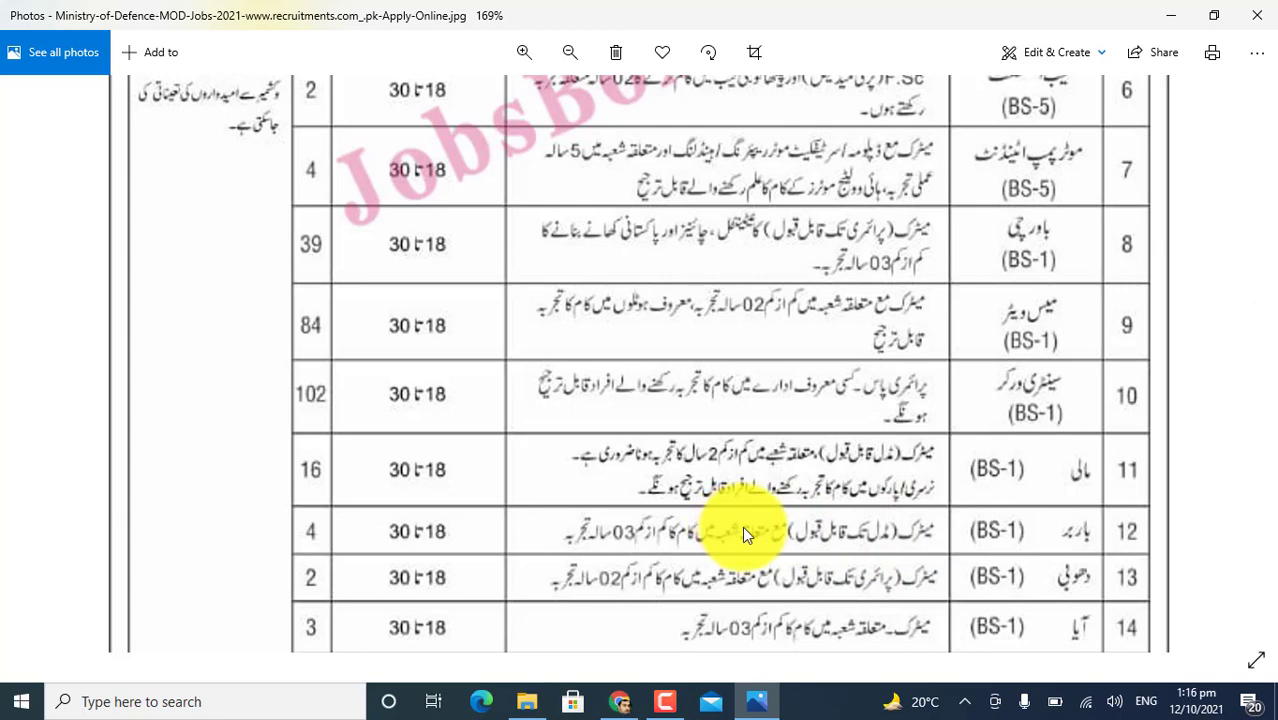
pyautogui.scroll(-2, 921, 514)
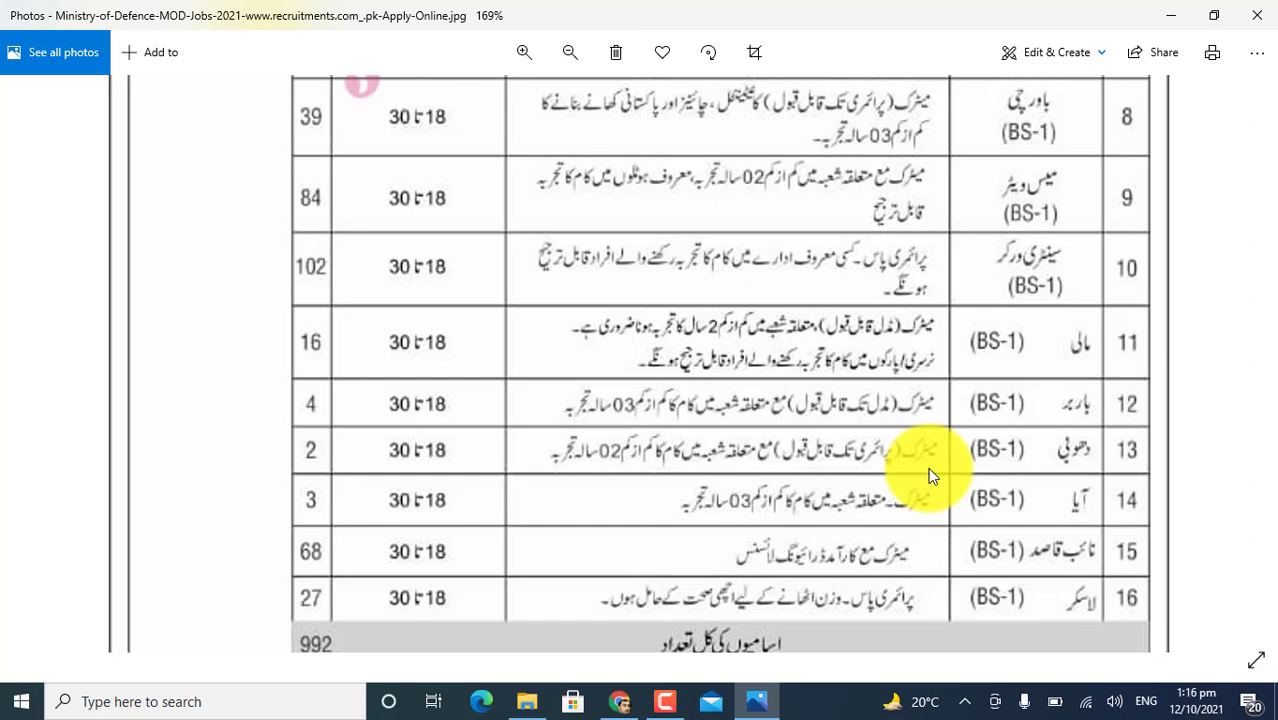
pyautogui.scroll(-1, 1062, 476)
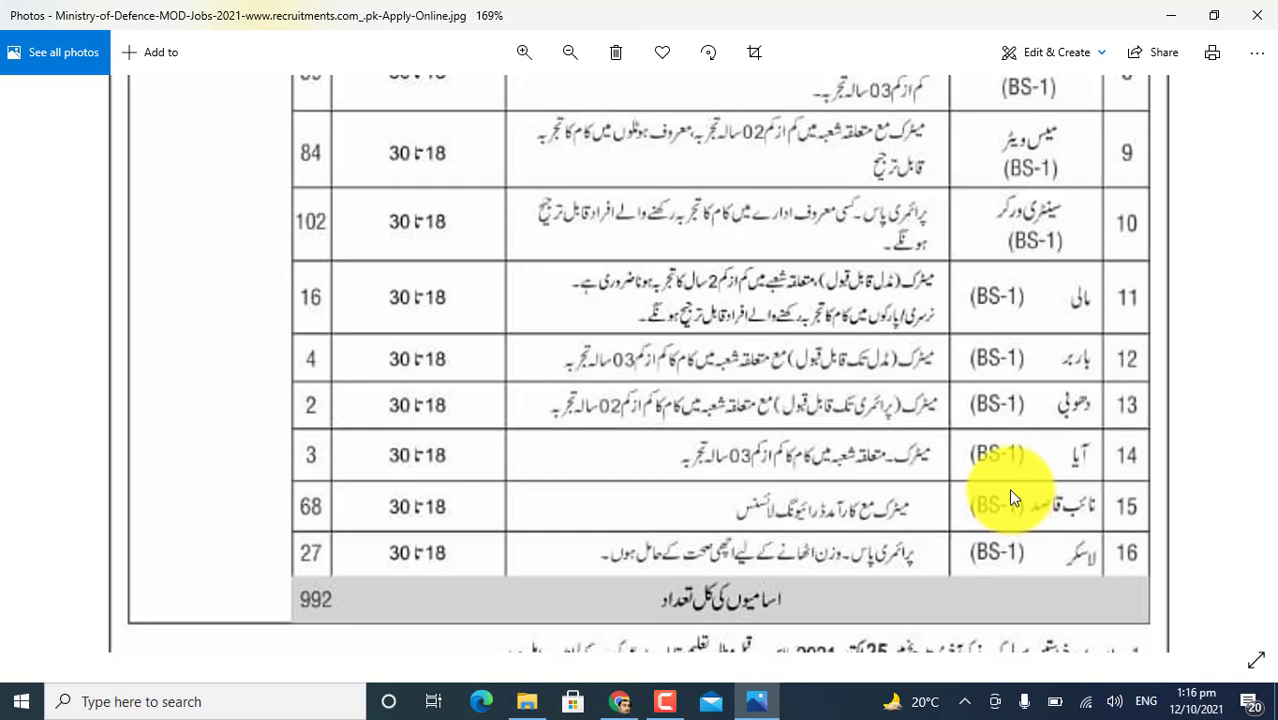
pyautogui.scroll(-1, 1002, 526)
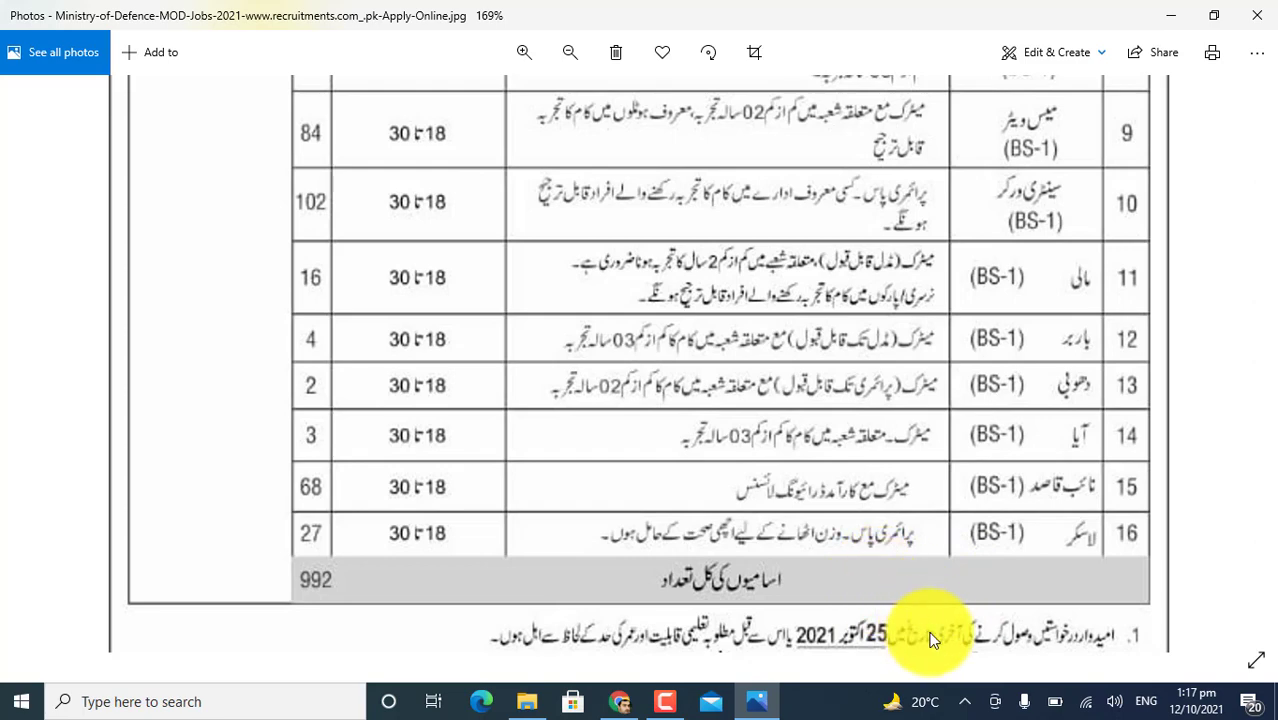
pyautogui.scroll(-2, 943, 587)
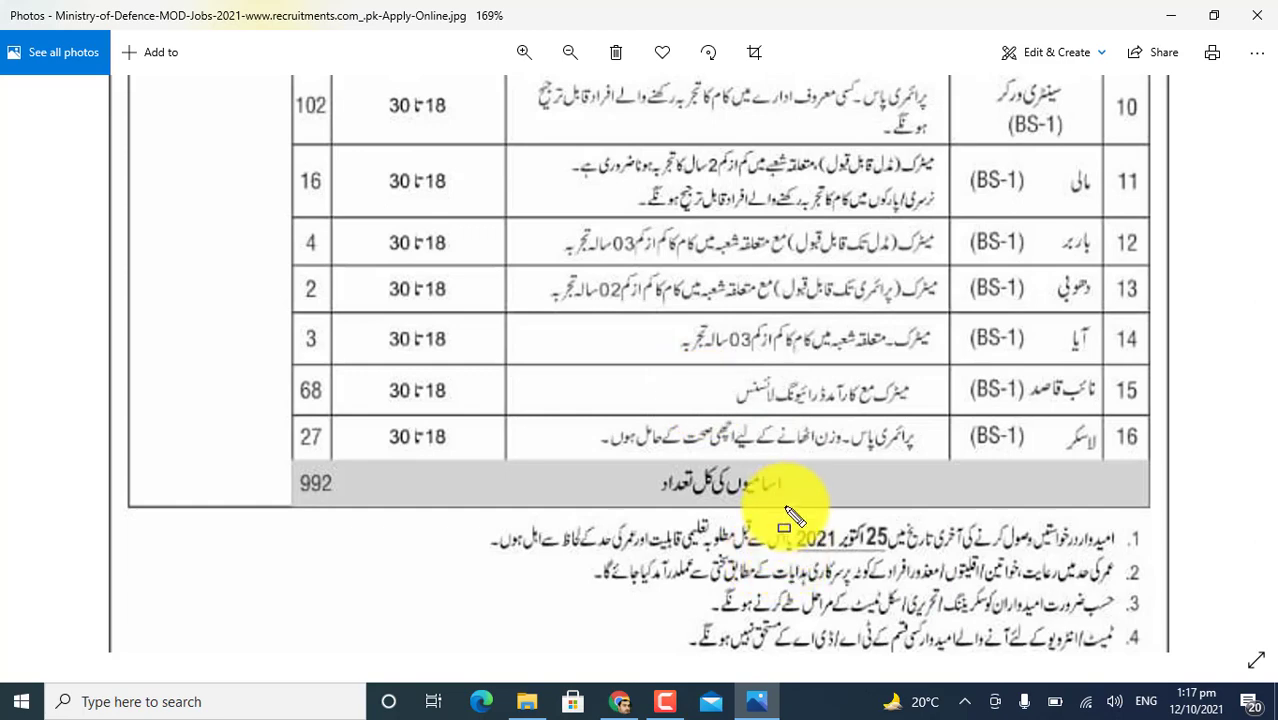
# Briefly outline the 25 October 2021 deadline, clear it, and bring Chrome to the front.
pyautogui.moveTo(785, 503); pyautogui.dragTo(973, 595)
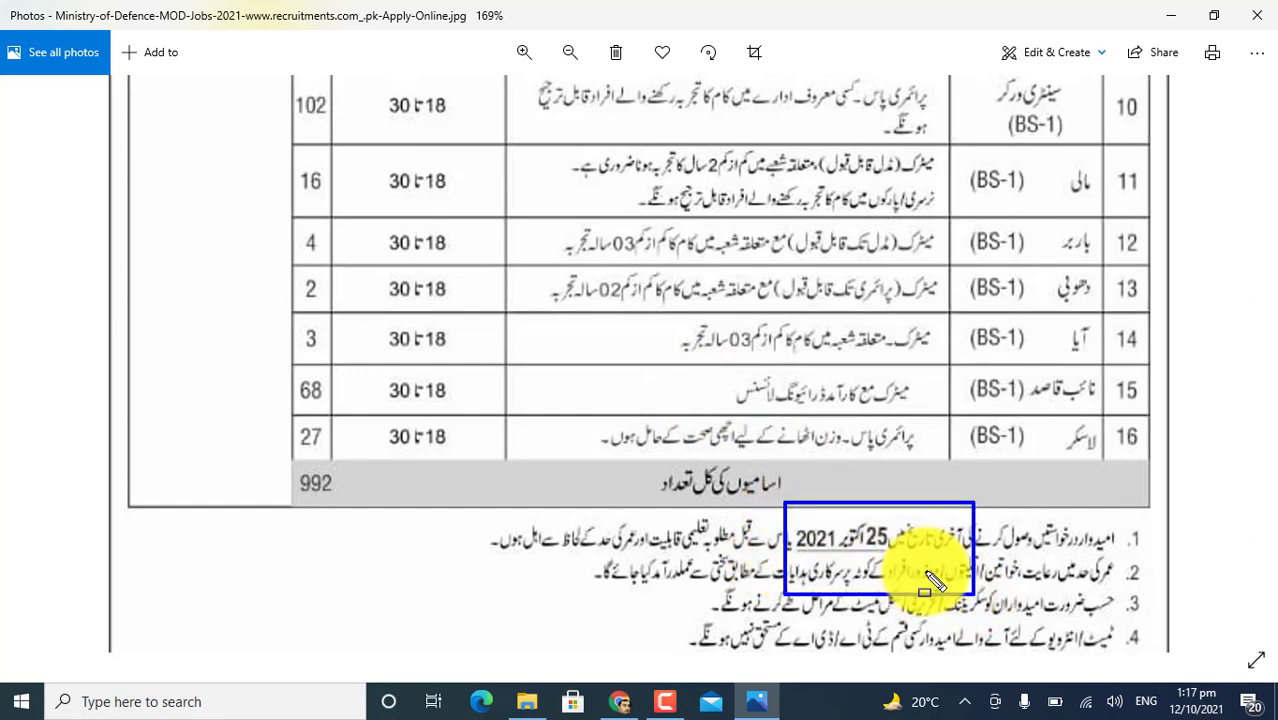
pyautogui.press('Escape')
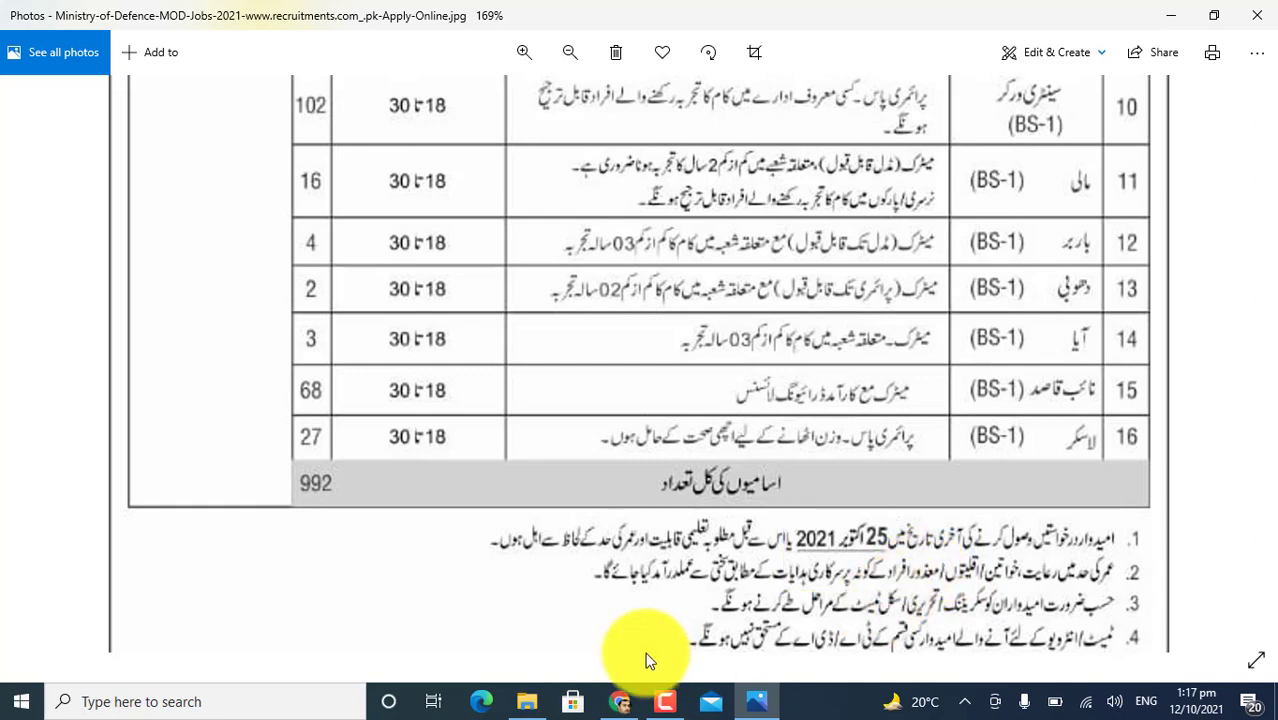
pyautogui.click(624, 705)
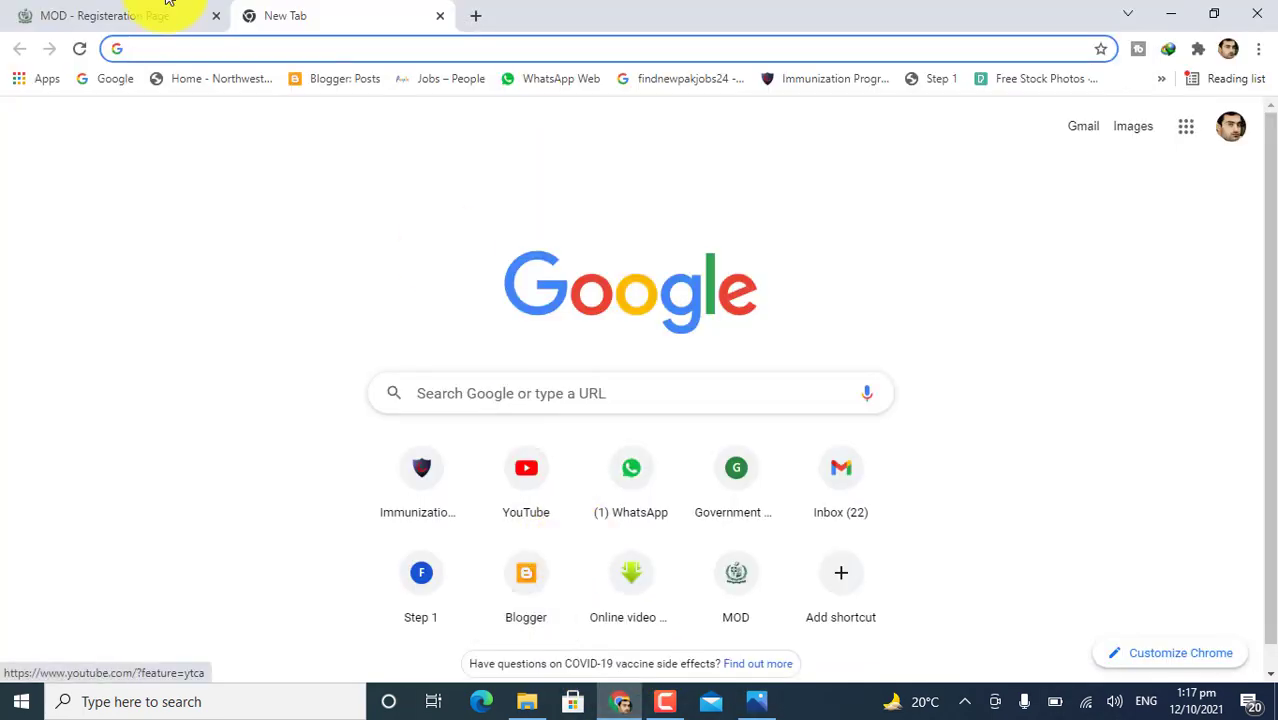
# Enter the CNIC number and the account password on the MOD Registration page.
pyautogui.click(151, 9)
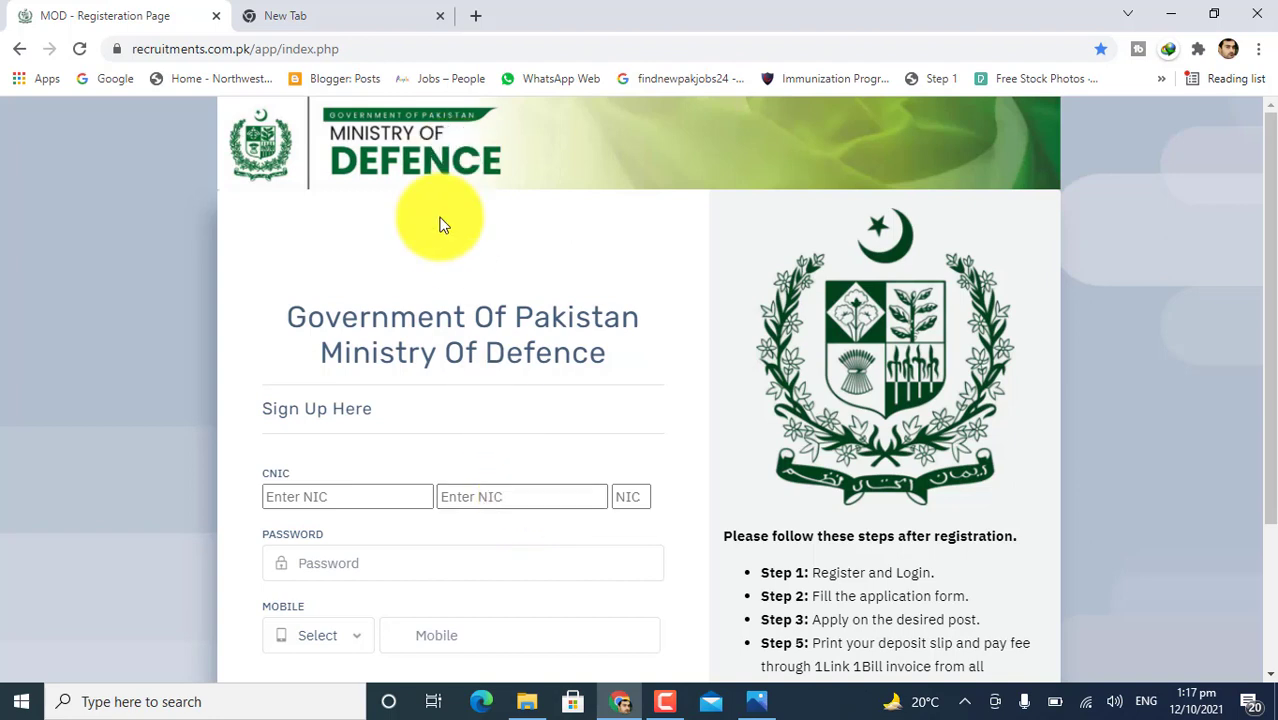
pyautogui.scroll(-2, 345, 520)
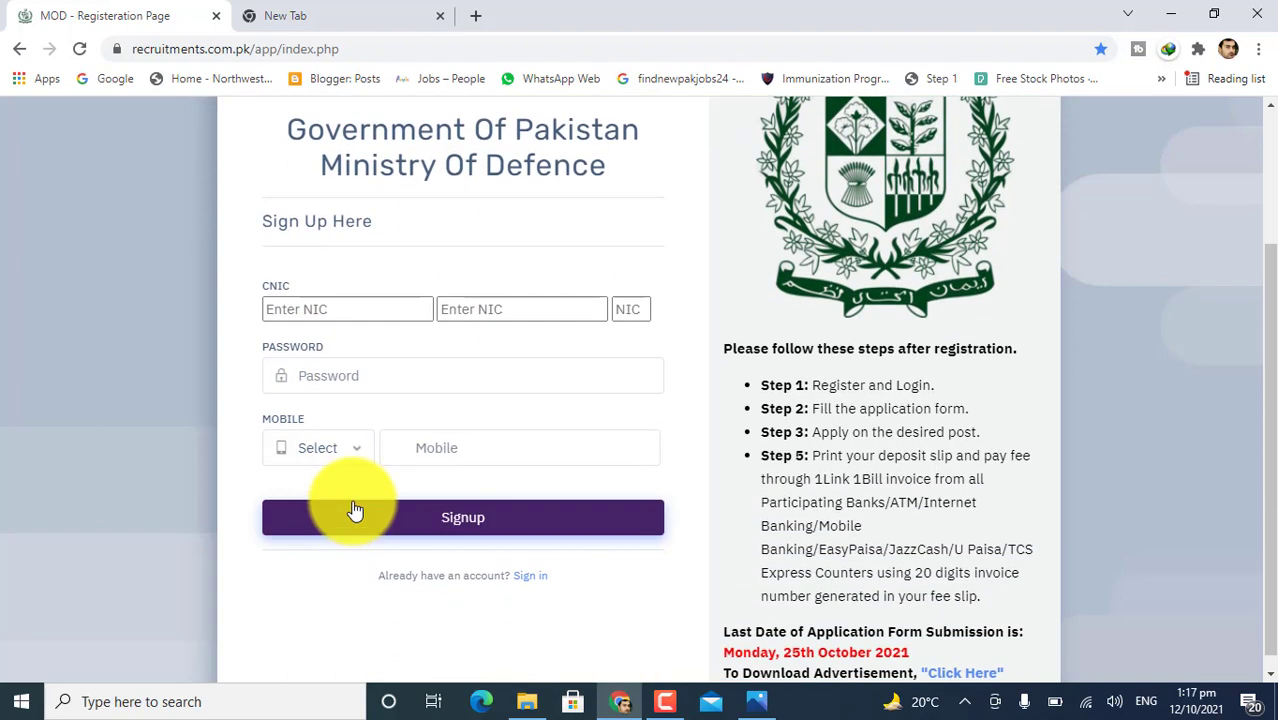
pyautogui.click(295, 311)
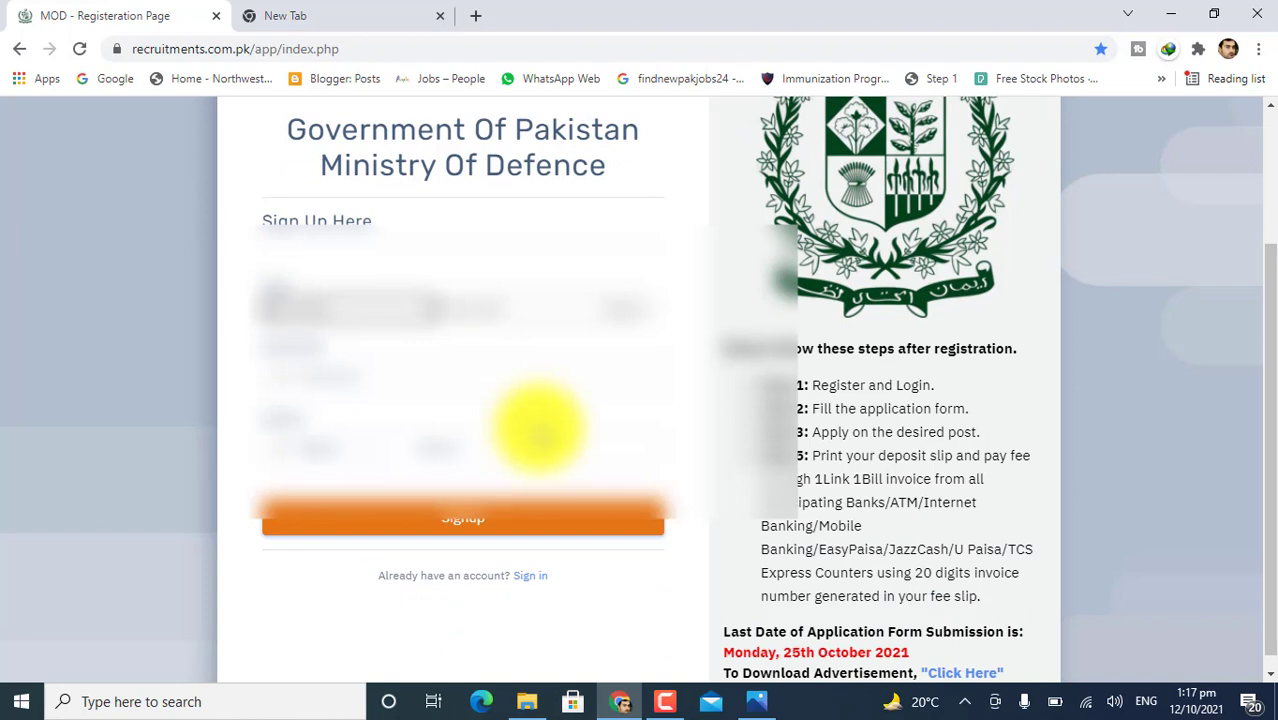
pyautogui.press('Tab')
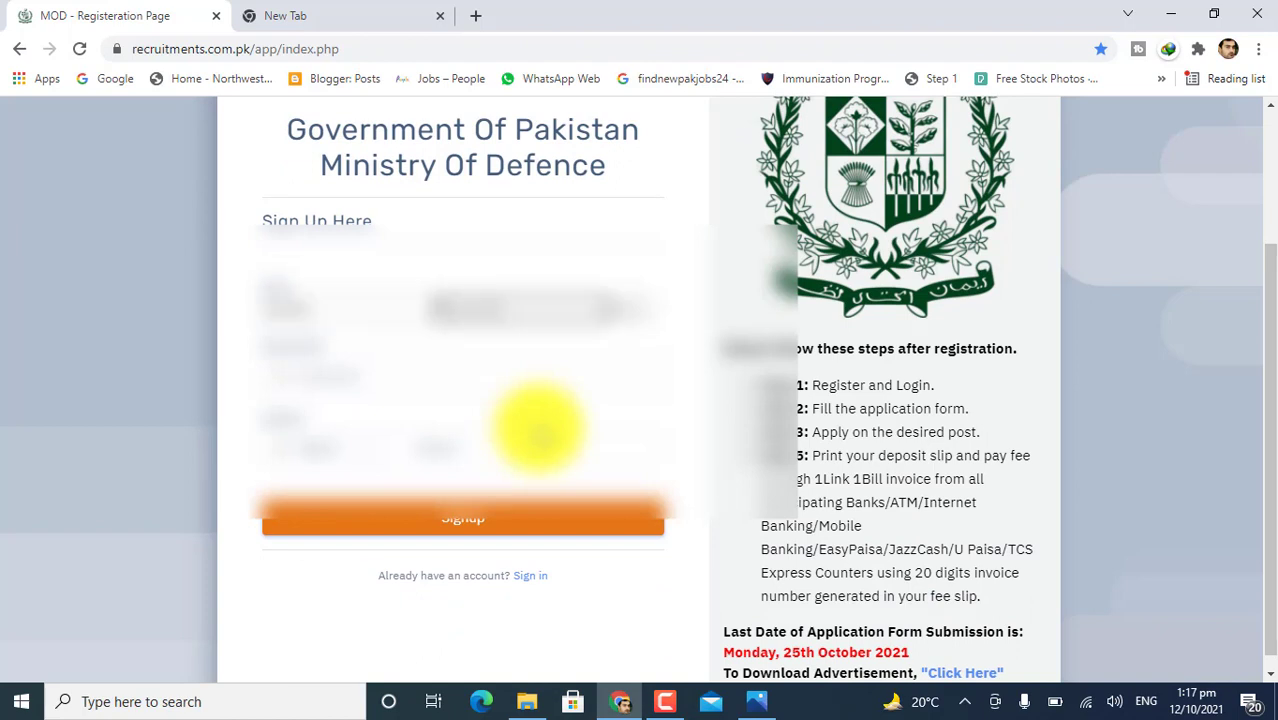
pyautogui.press('Tab')
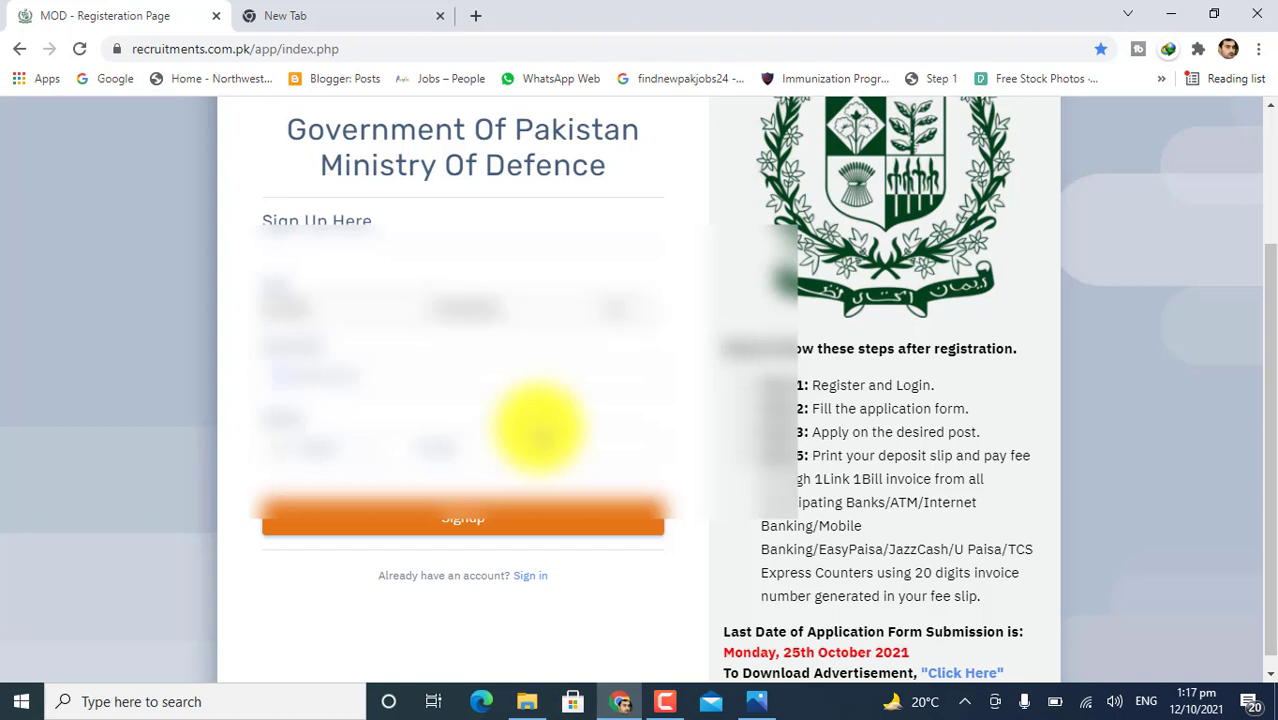
pyautogui.click(390, 373)
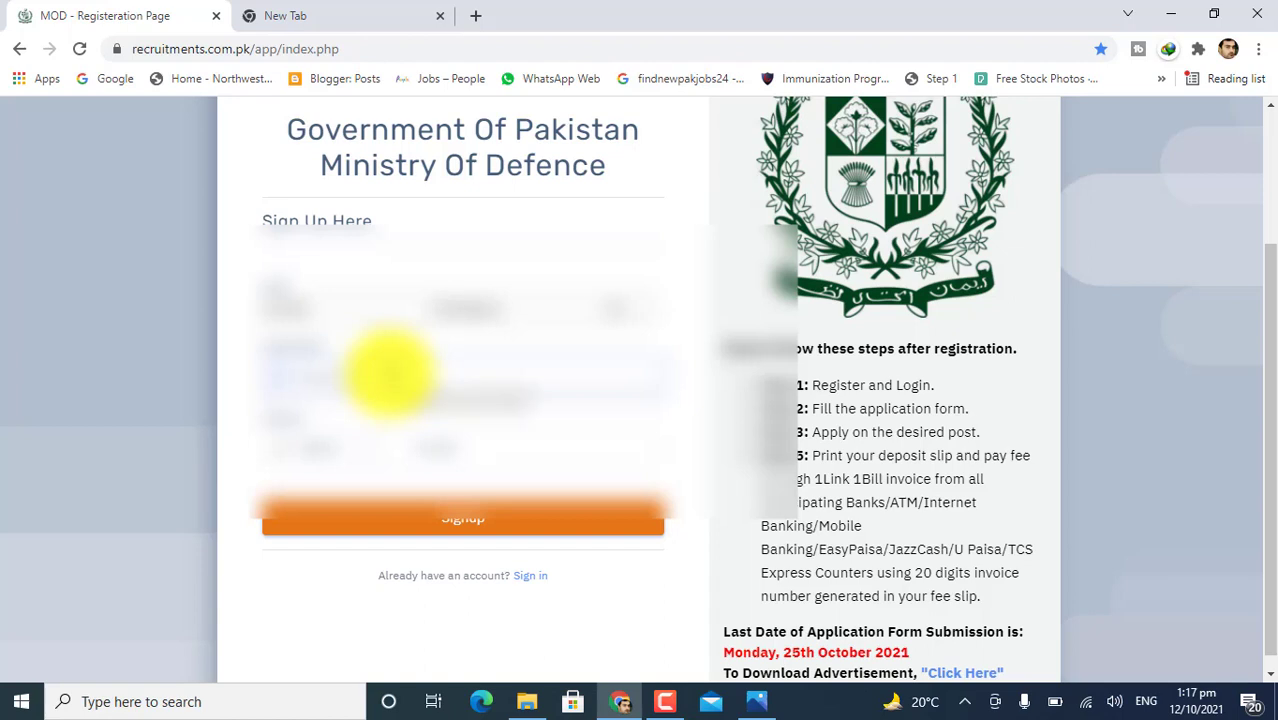
pyautogui.press('Escape')
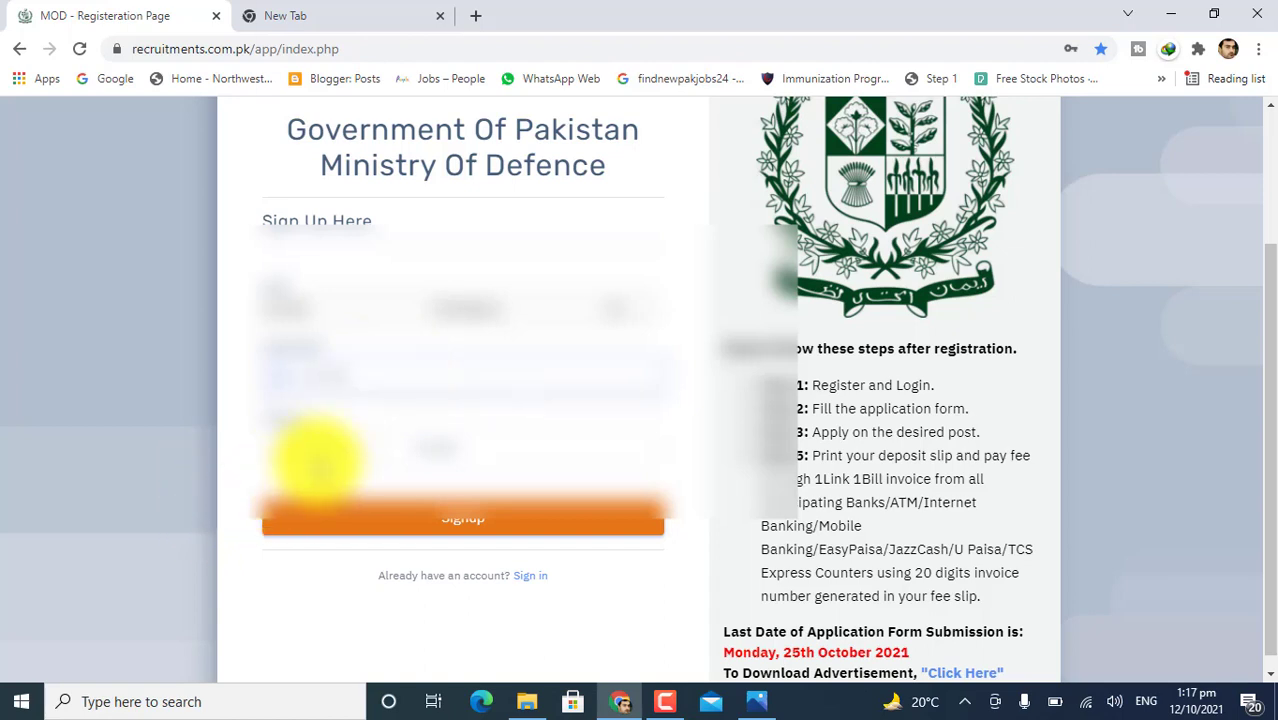
# Pick the mobile number prefix from the Select list and submit the sign-up form.
pyautogui.click(314, 457)
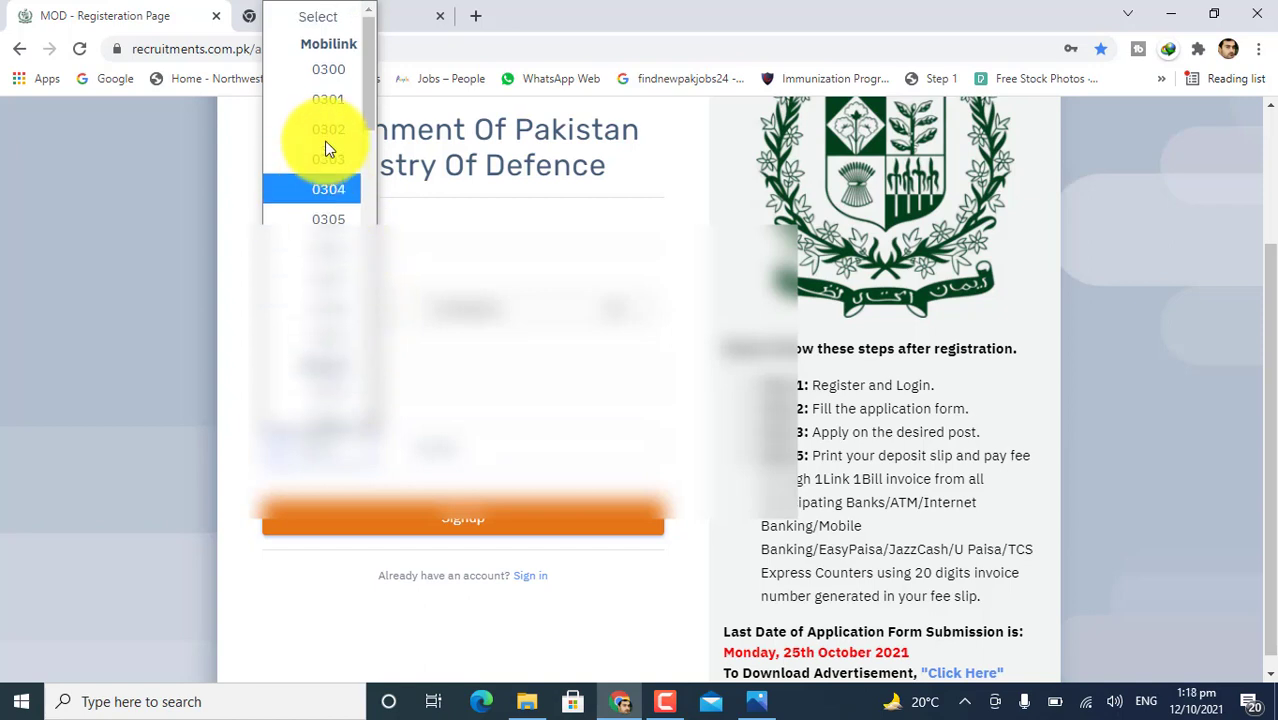
pyautogui.scroll(-10, 325, 150)
pyautogui.scroll(4, 355, 350)
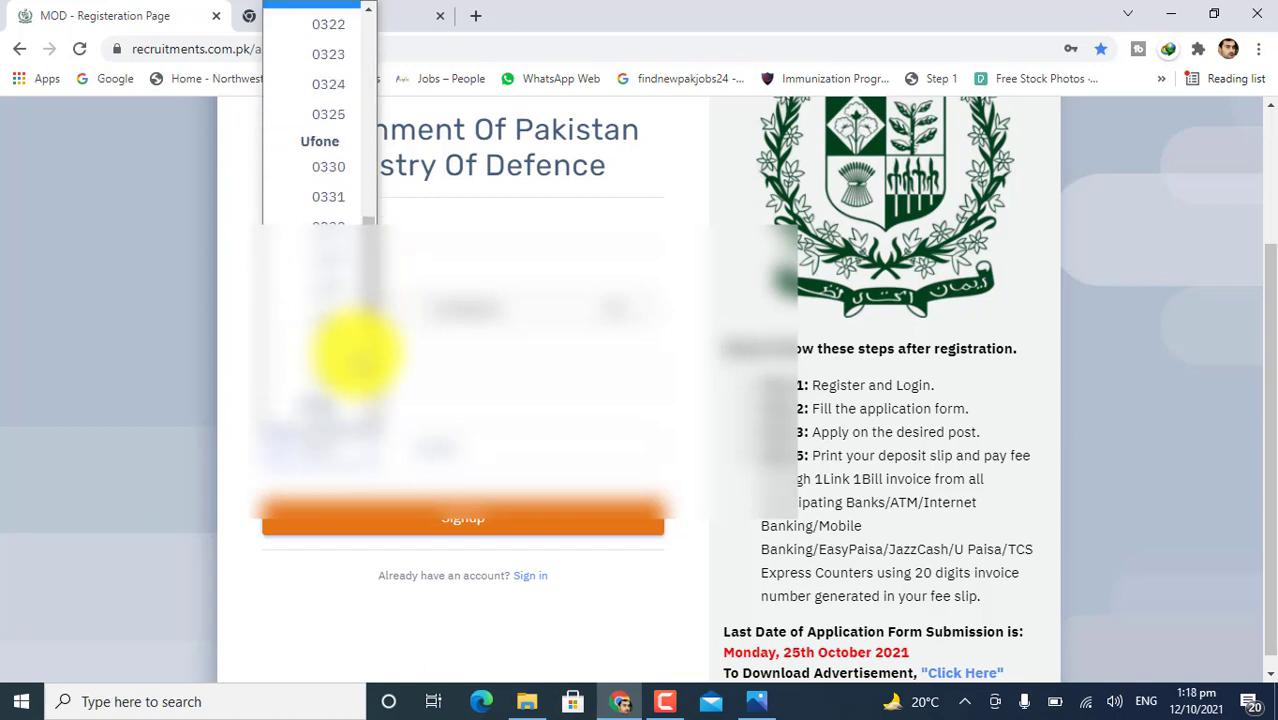
pyautogui.scroll(-3, 350, 352)
pyautogui.scroll(-4, 335, 320)
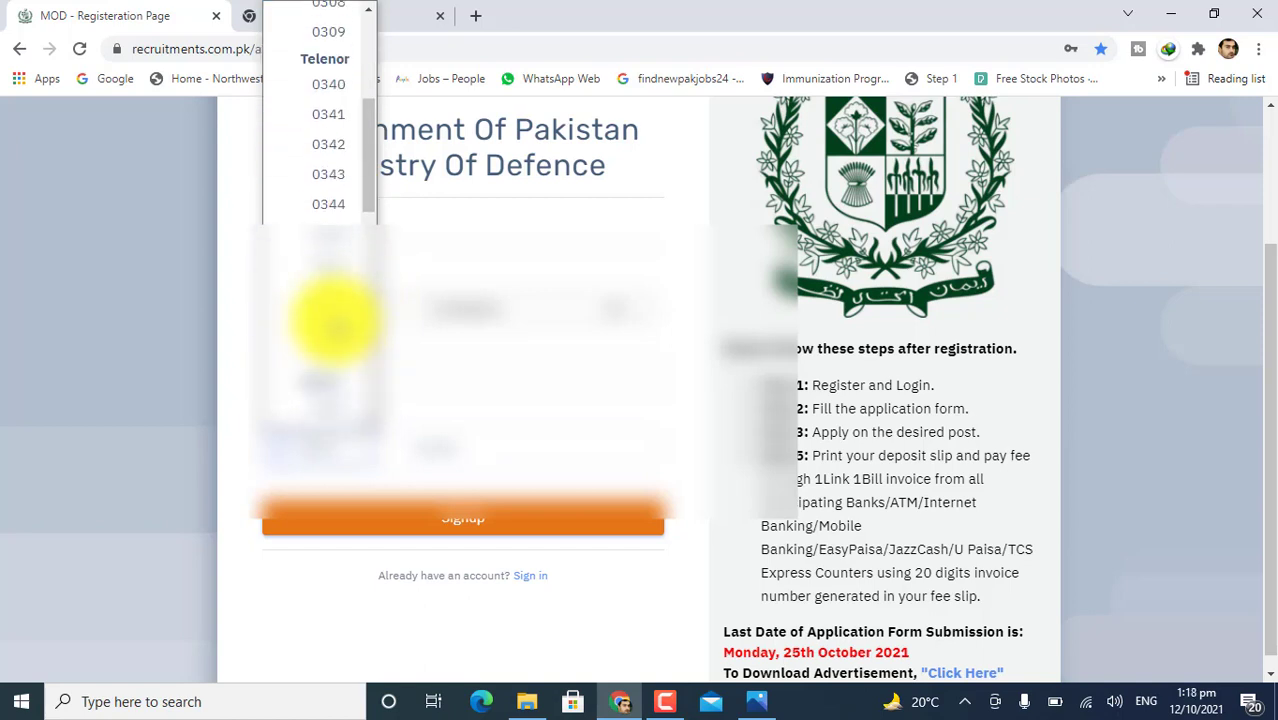
pyautogui.click(335, 215)
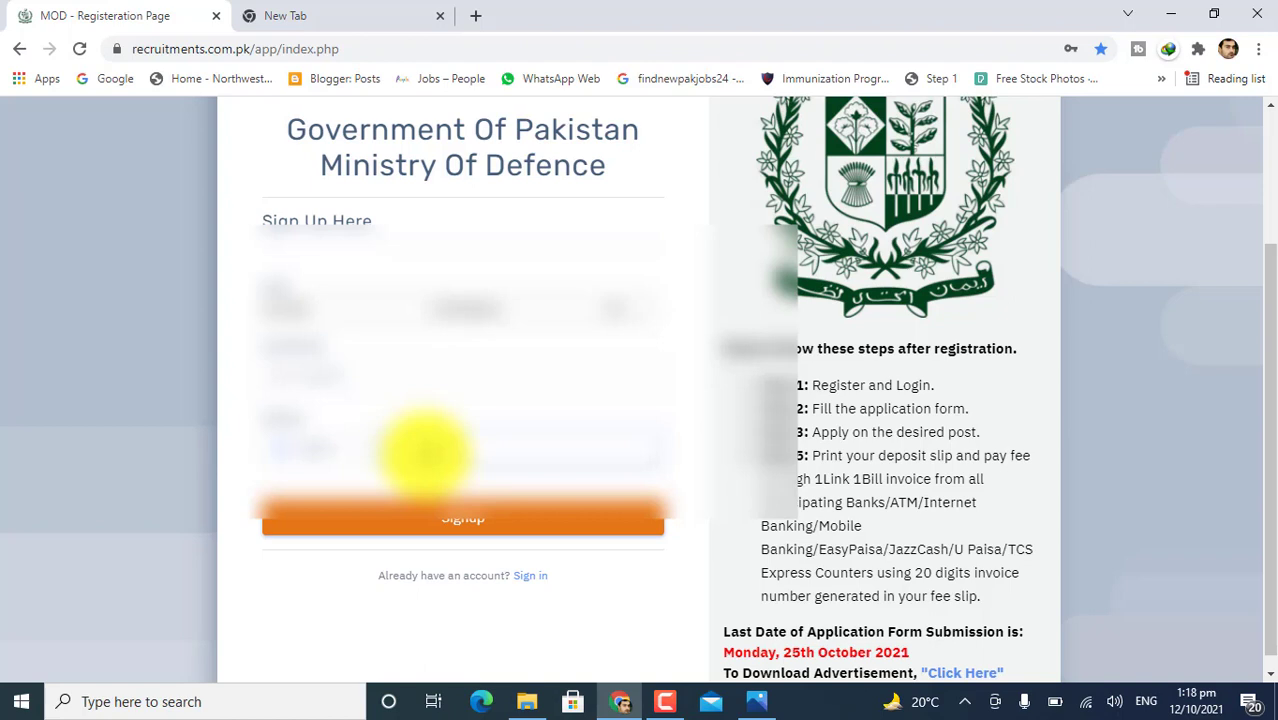
pyautogui.click(456, 520)
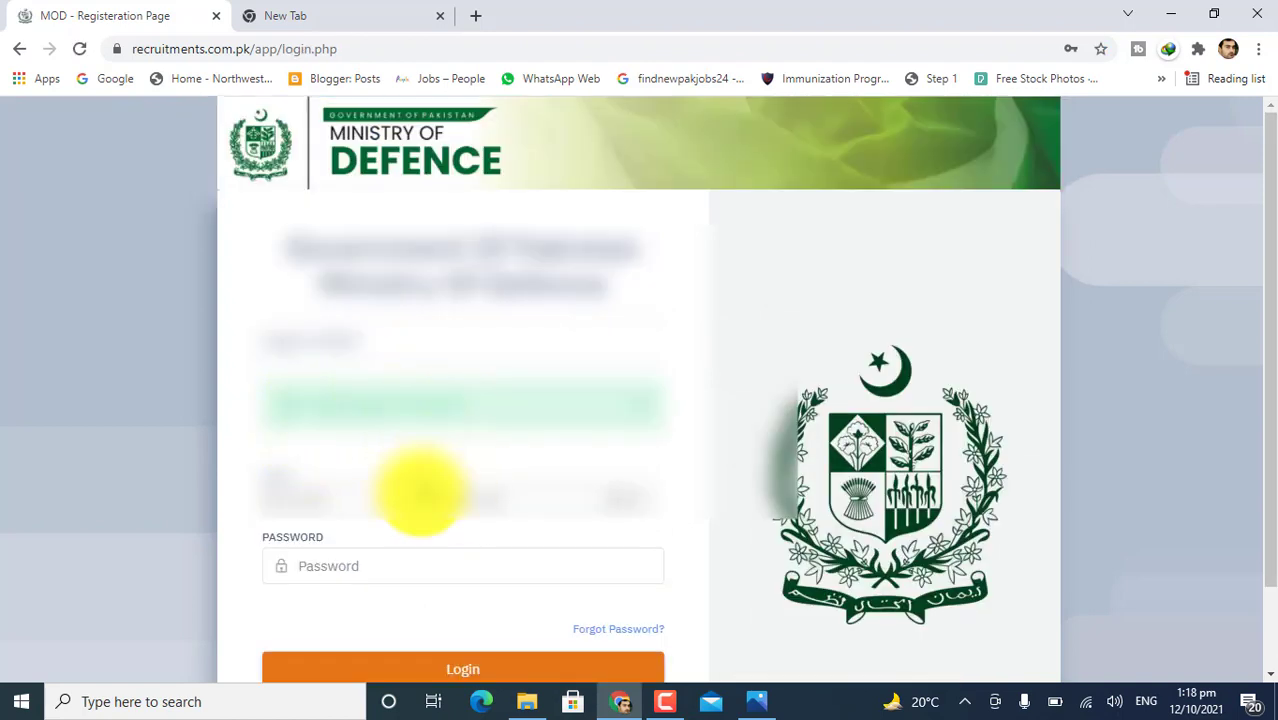
# Log in with the saved CNIC and the account password to reach the Application Form.
pyautogui.click(343, 495)
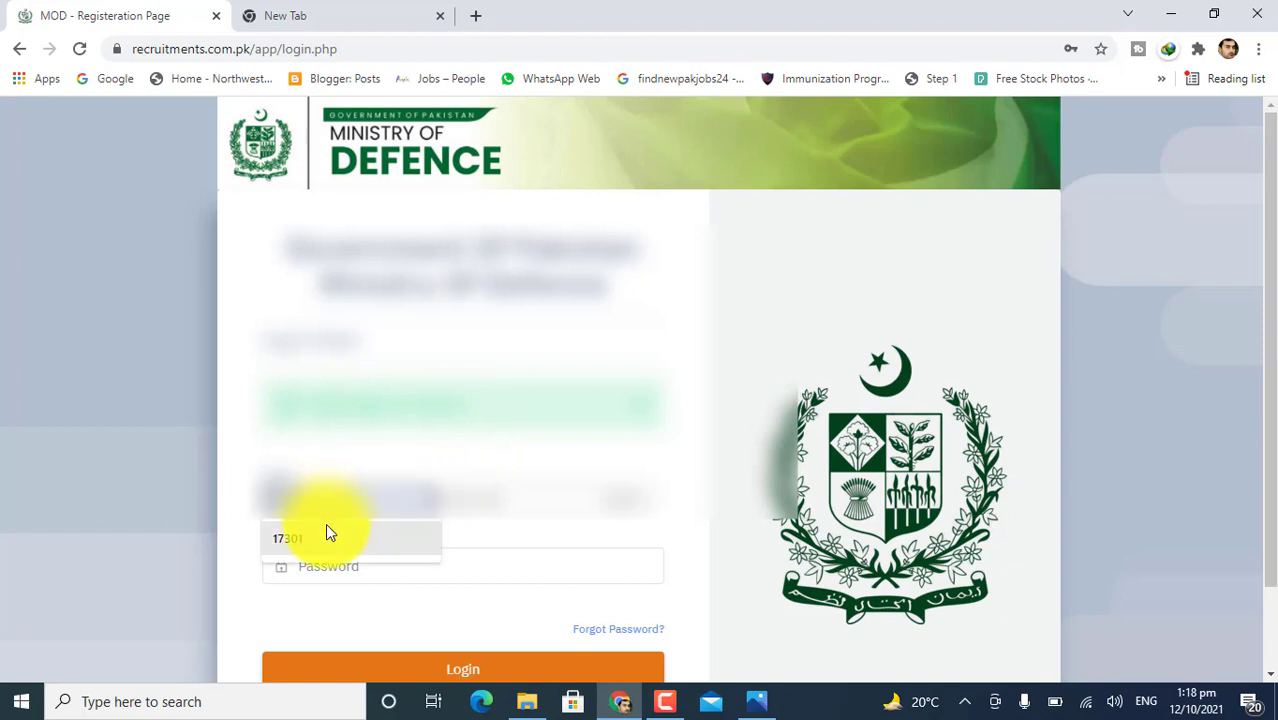
pyautogui.click(451, 502)
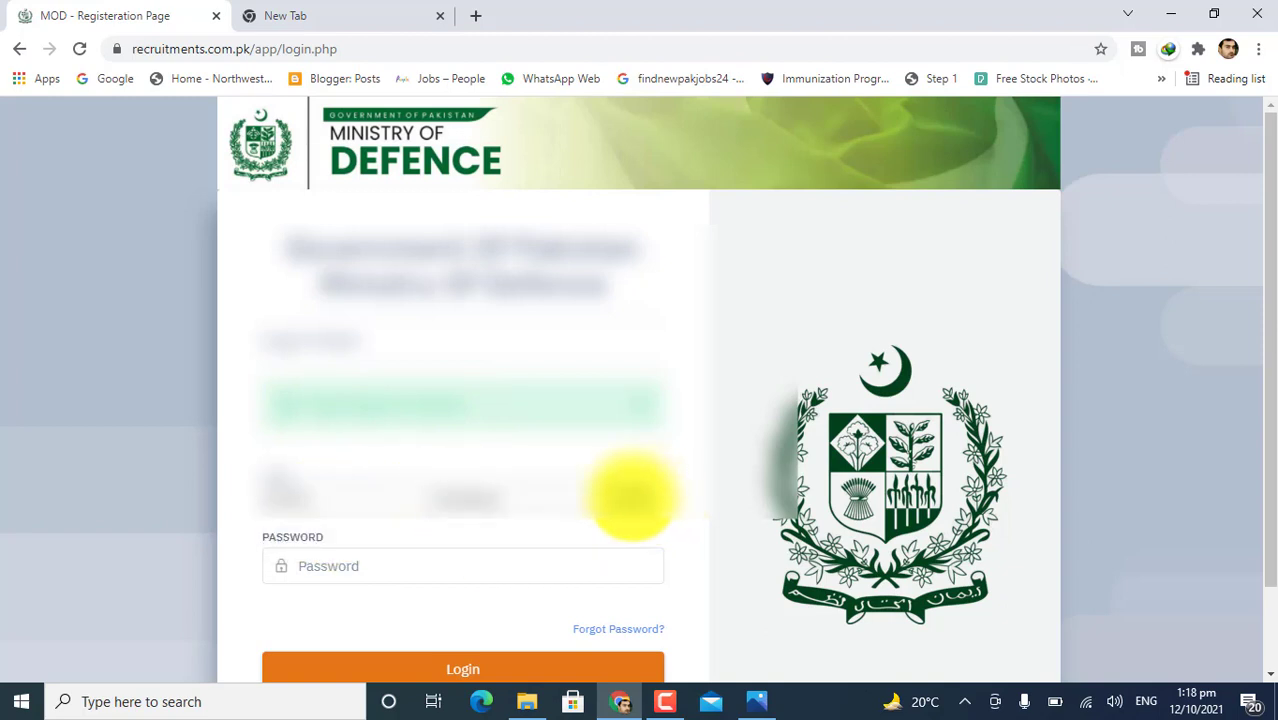
pyautogui.click(485, 555)
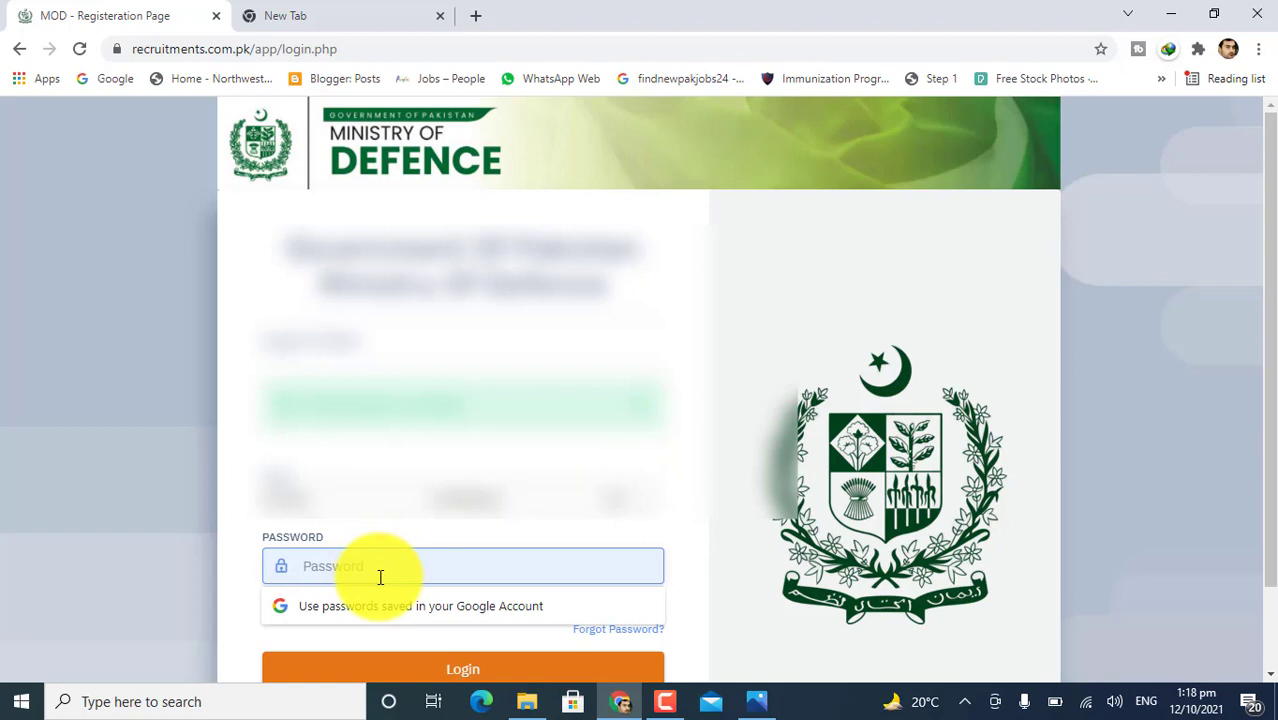
pyautogui.write('•')
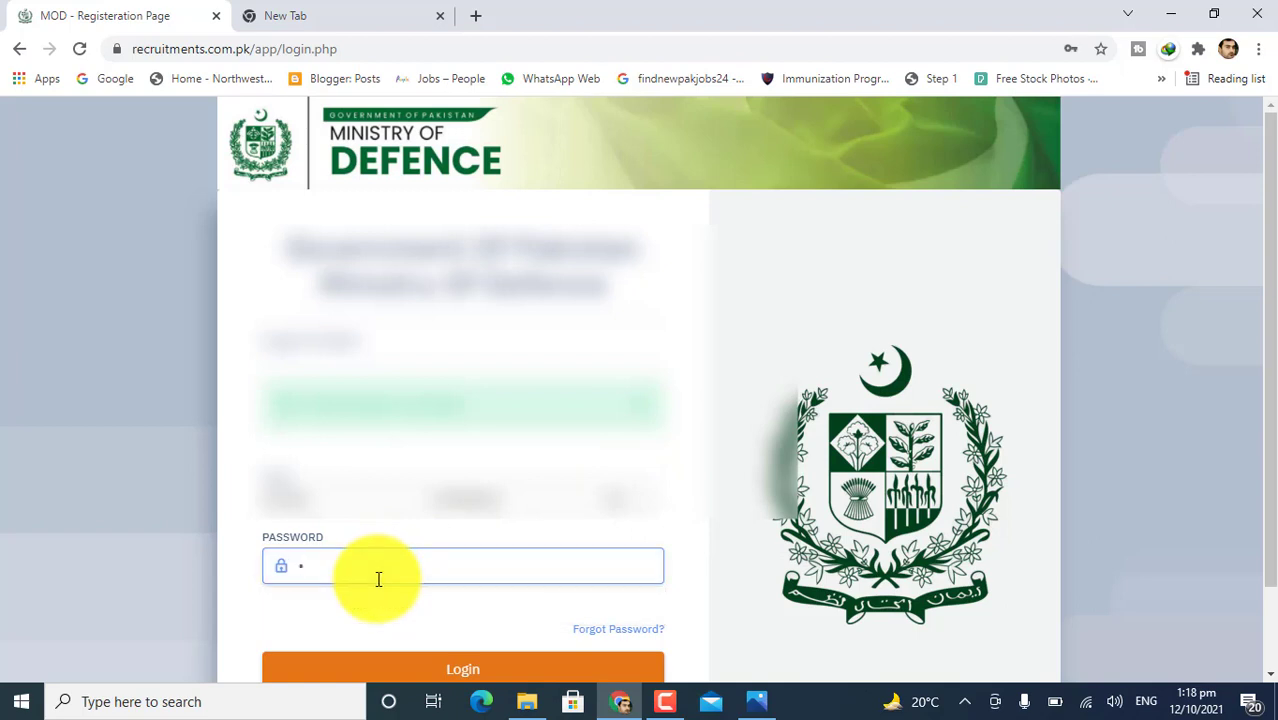
pyautogui.write('•••••••')
pyautogui.scroll(-1, 400, 550)
pyautogui.click(442, 576)
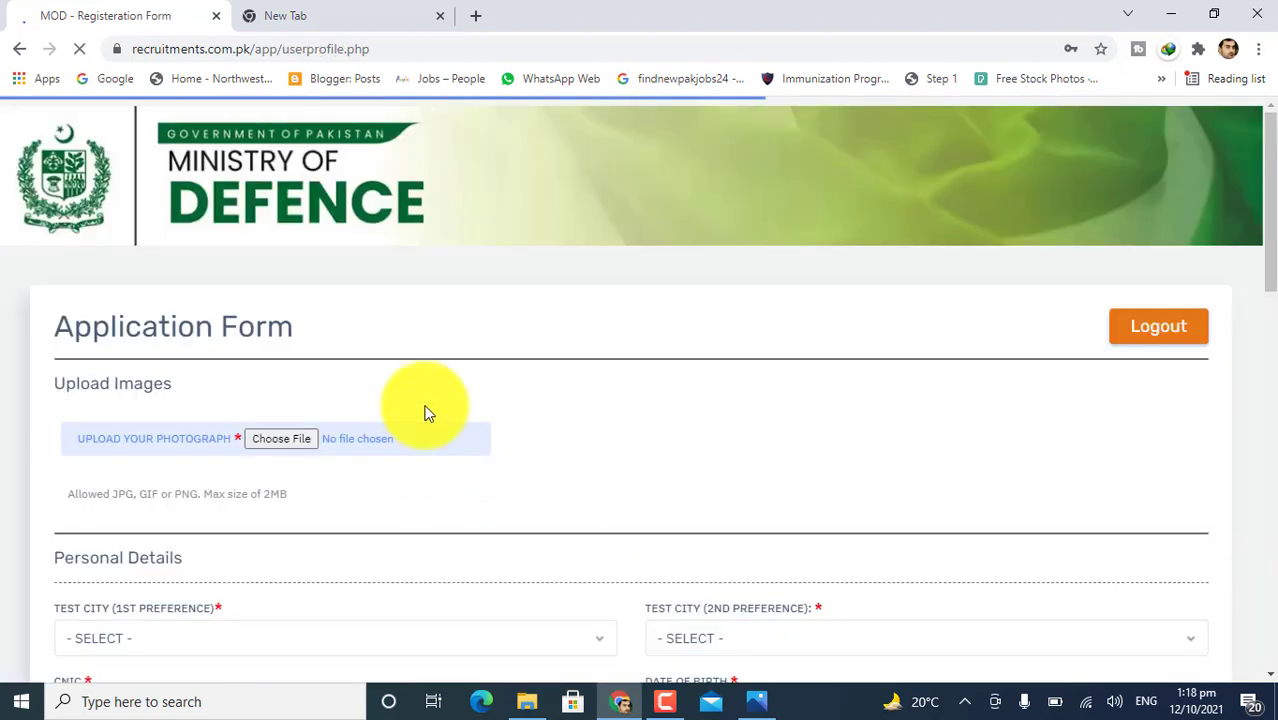
# Decline Chrome's password saving and upload the smiling office worker image as the applicant photo.
pyautogui.scroll(-1, 422, 408)
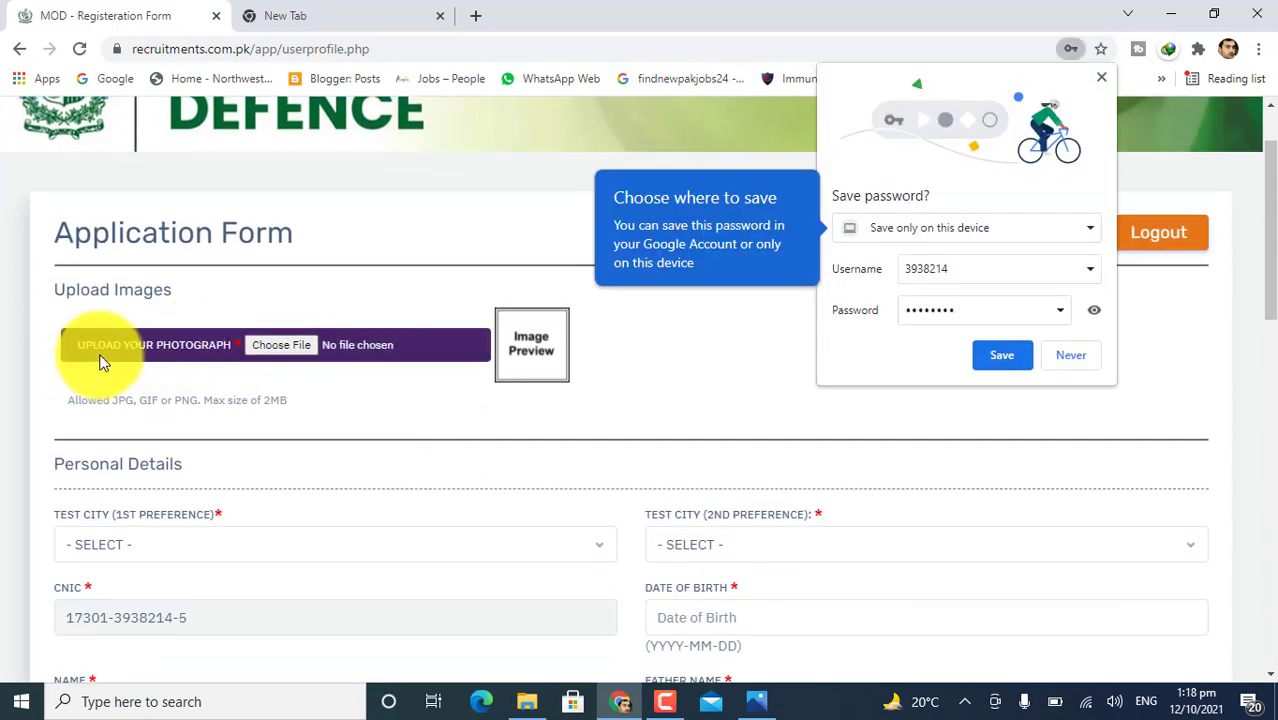
pyautogui.click(1082, 356)
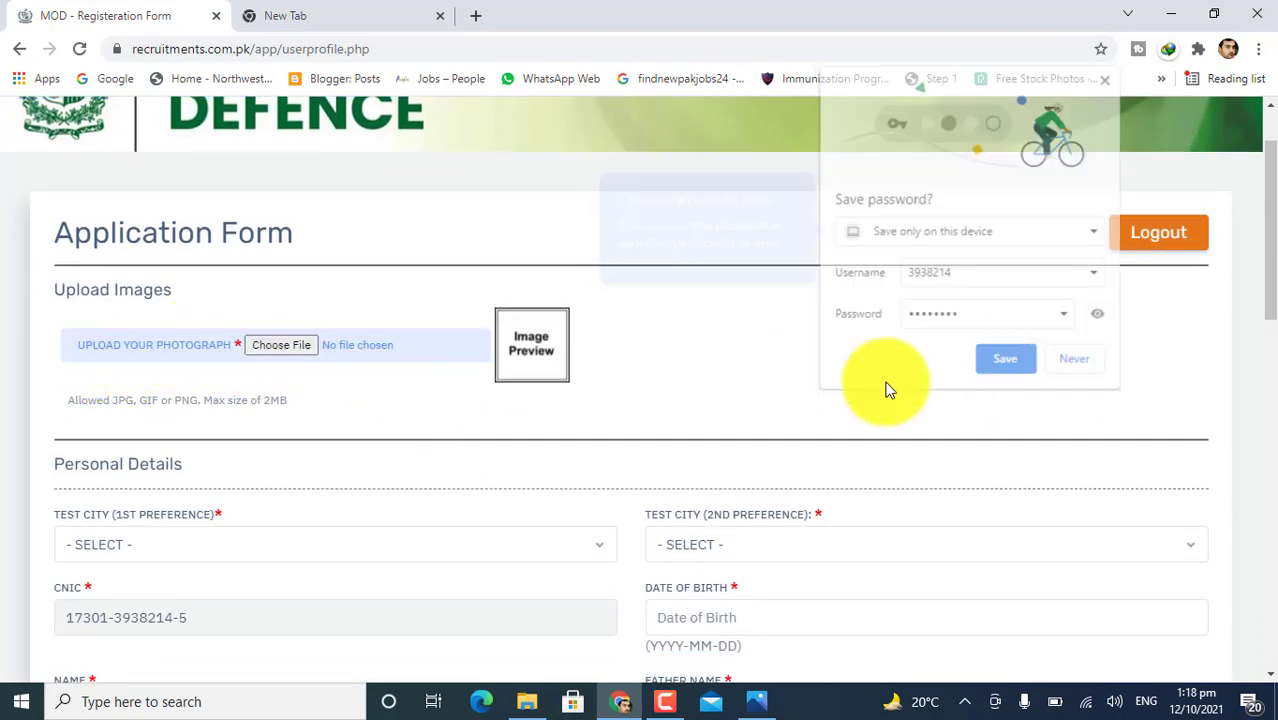
pyautogui.click(266, 350)
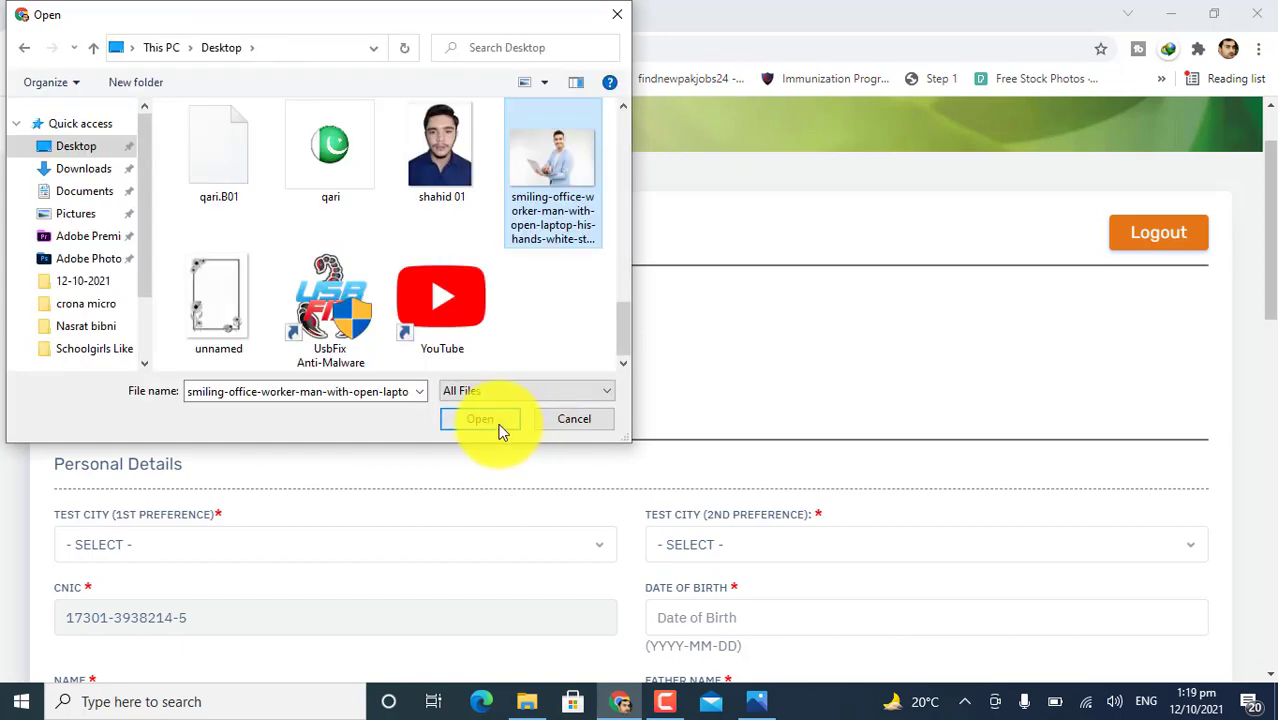
pyautogui.click(499, 425)
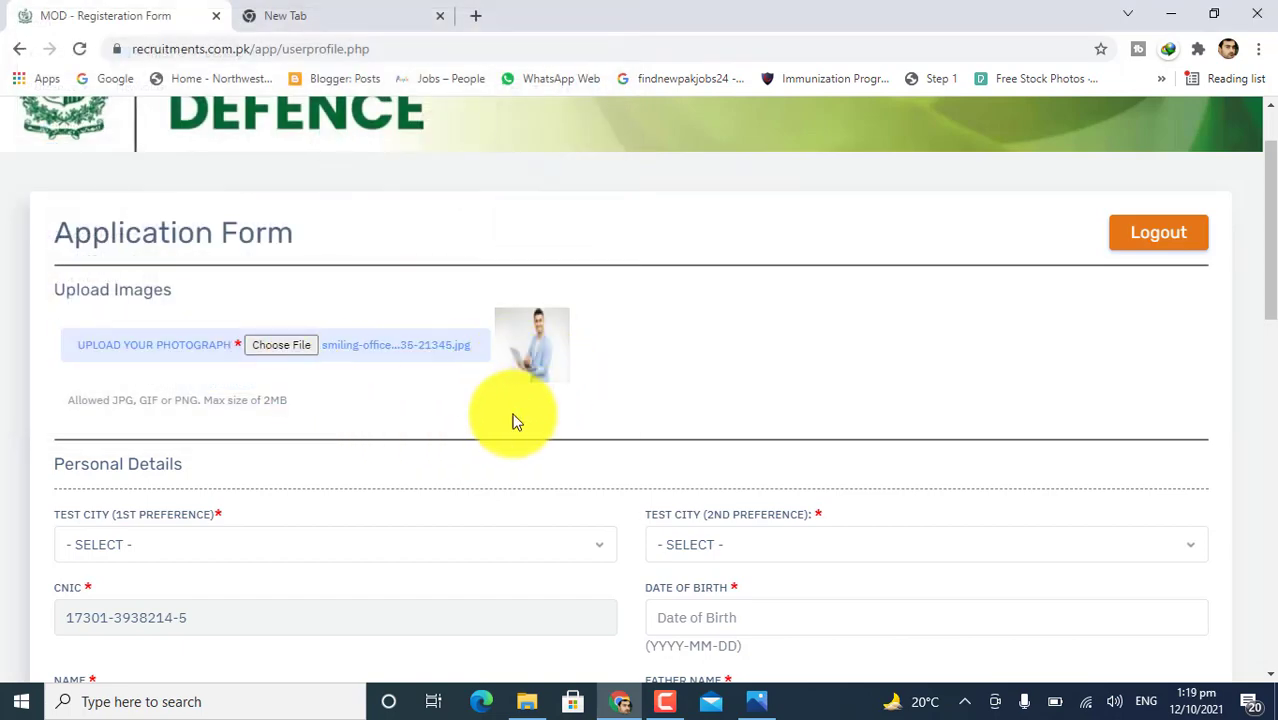
pyautogui.scroll(-2, 414, 431)
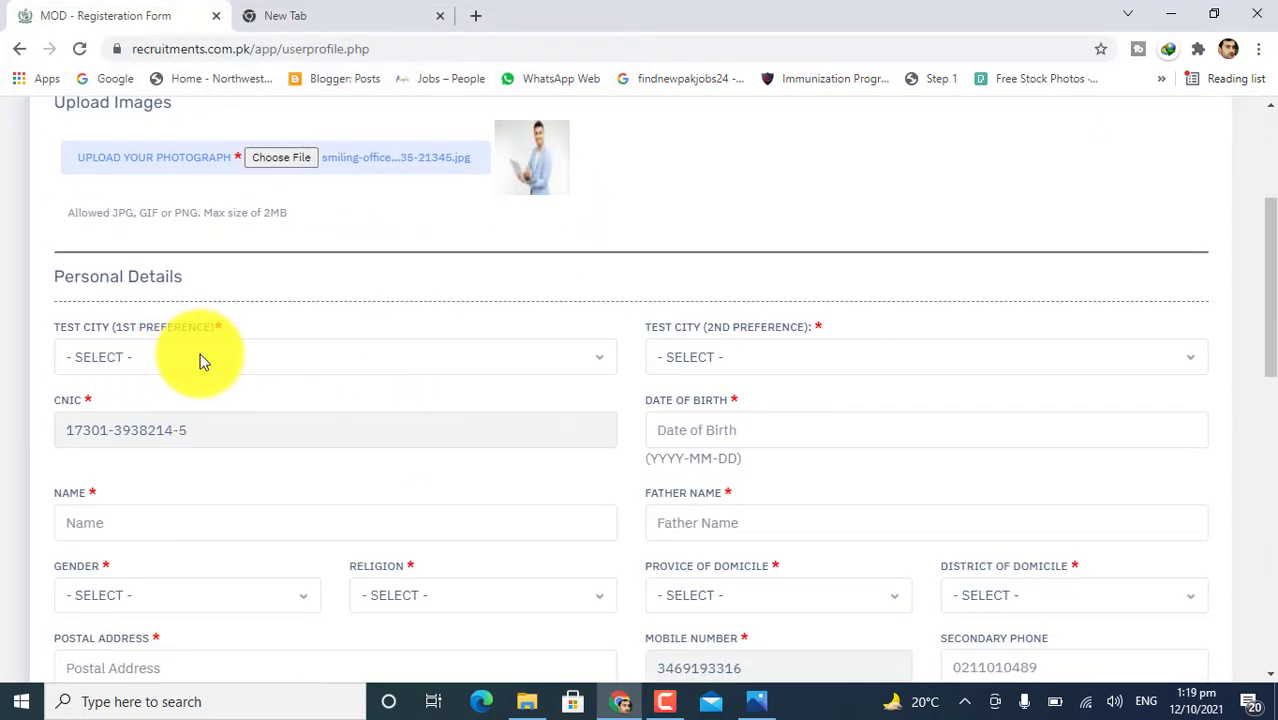
# Set both test city preferences to PESHAWAR and the date of birth to 12-07-2001.
pyautogui.click(224, 357)
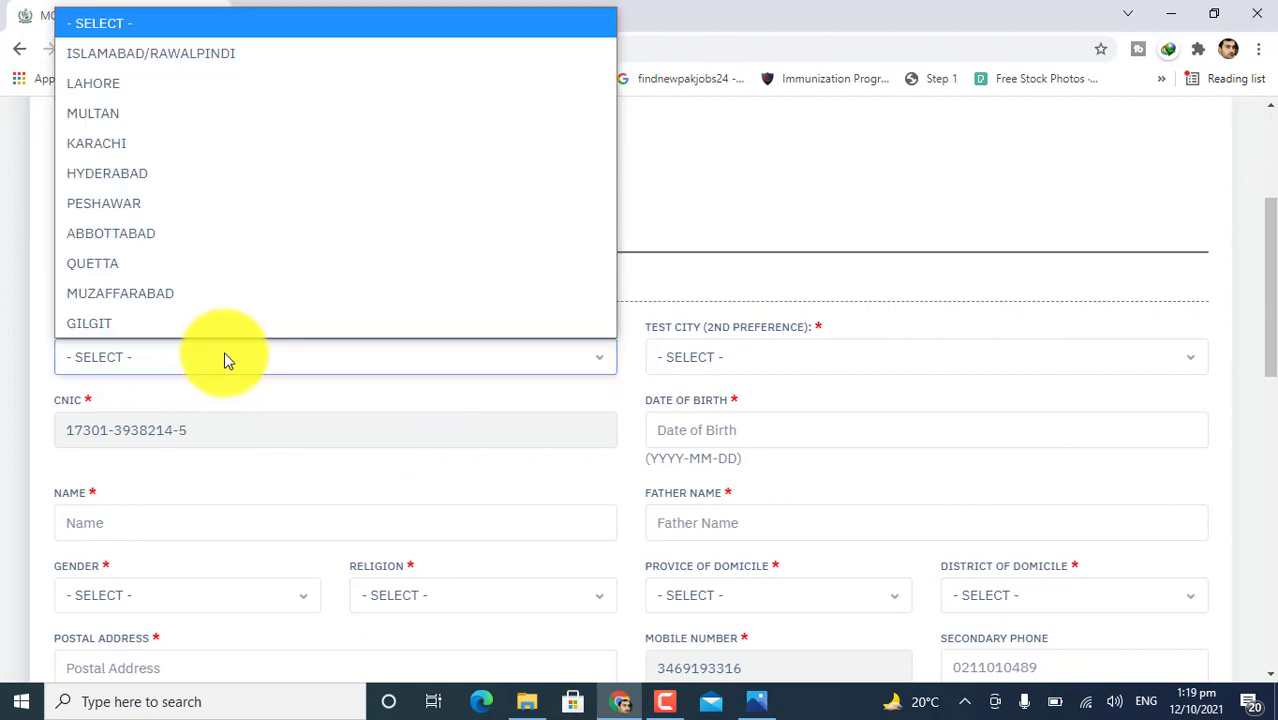
pyautogui.click(157, 201)
pyautogui.click(728, 357)
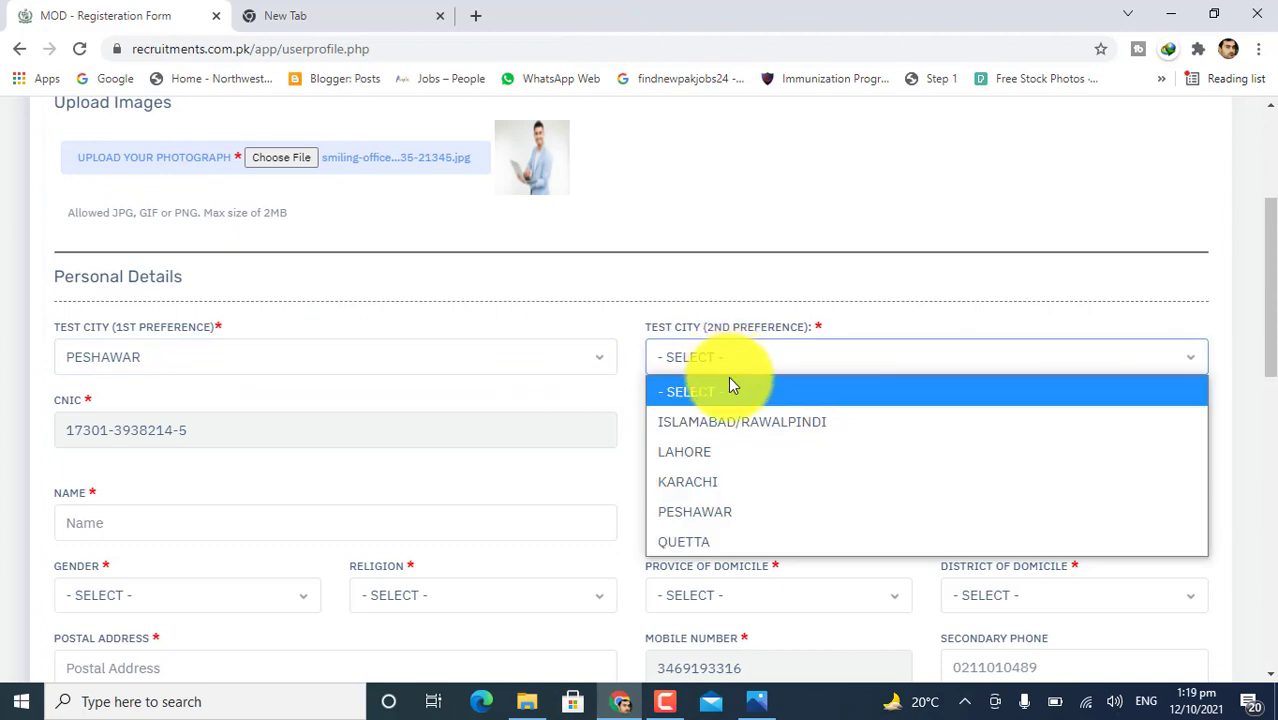
pyautogui.click(718, 511)
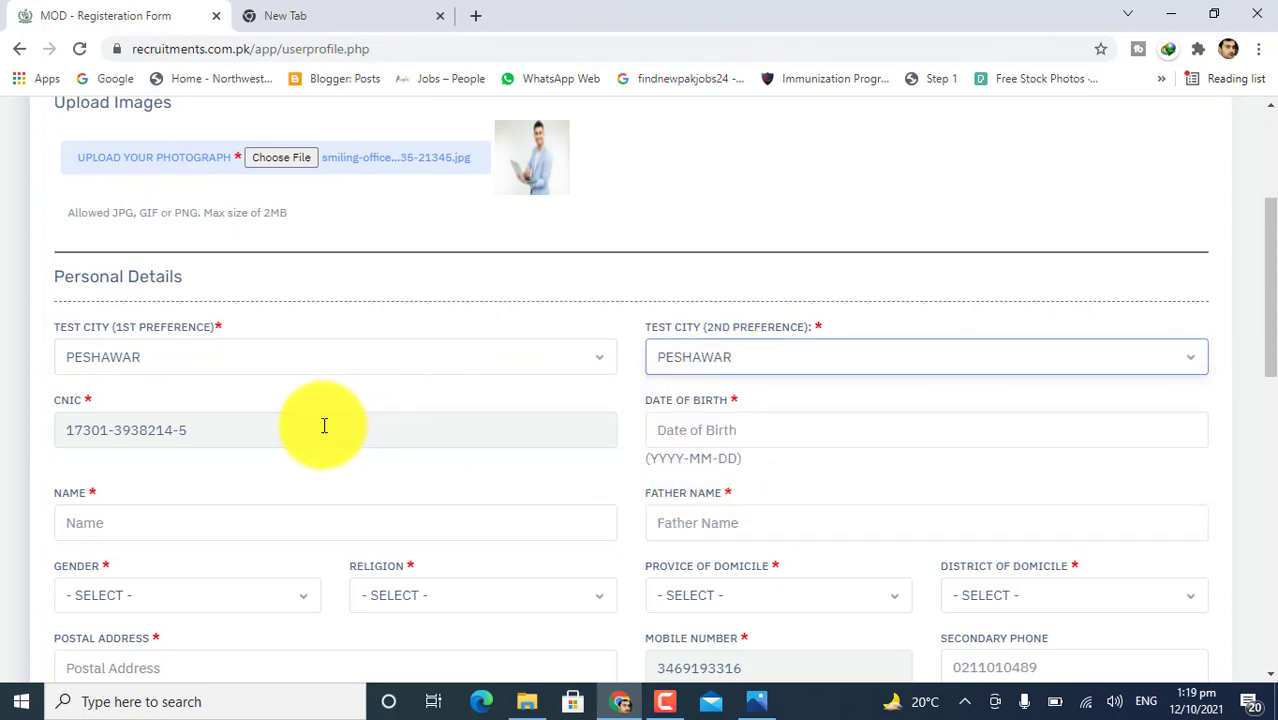
pyautogui.click(692, 446)
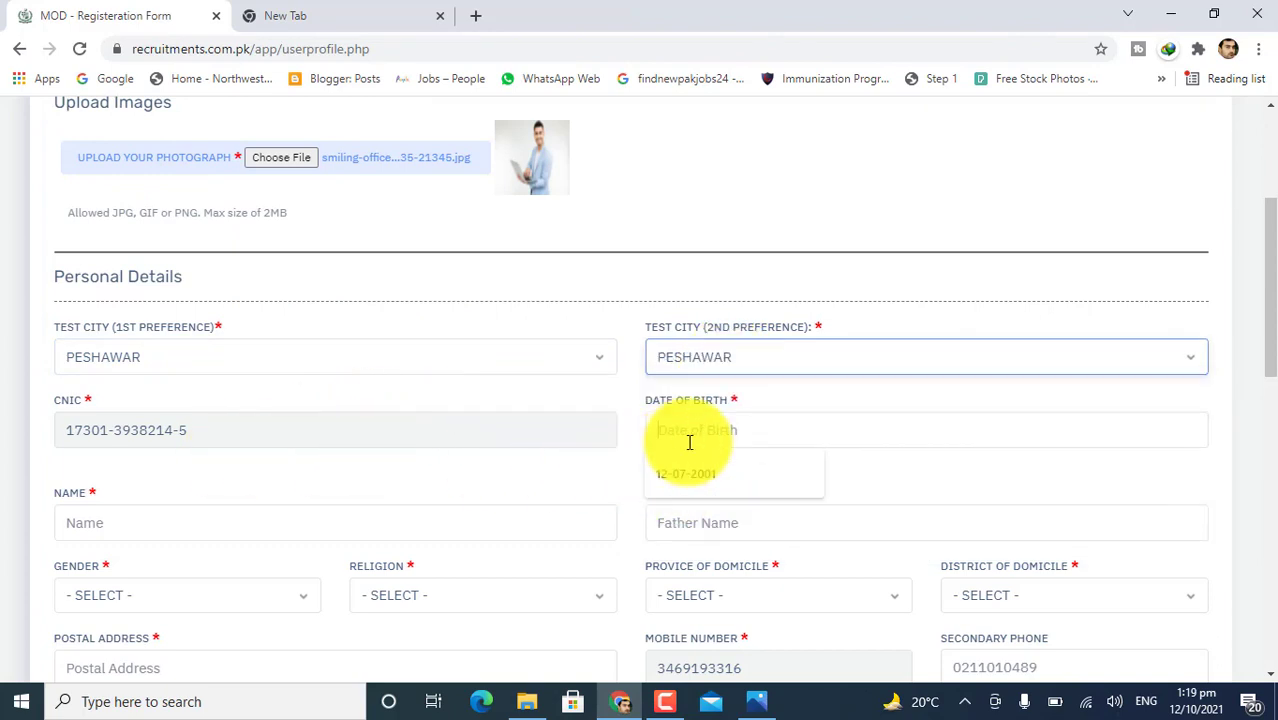
pyautogui.click(688, 473)
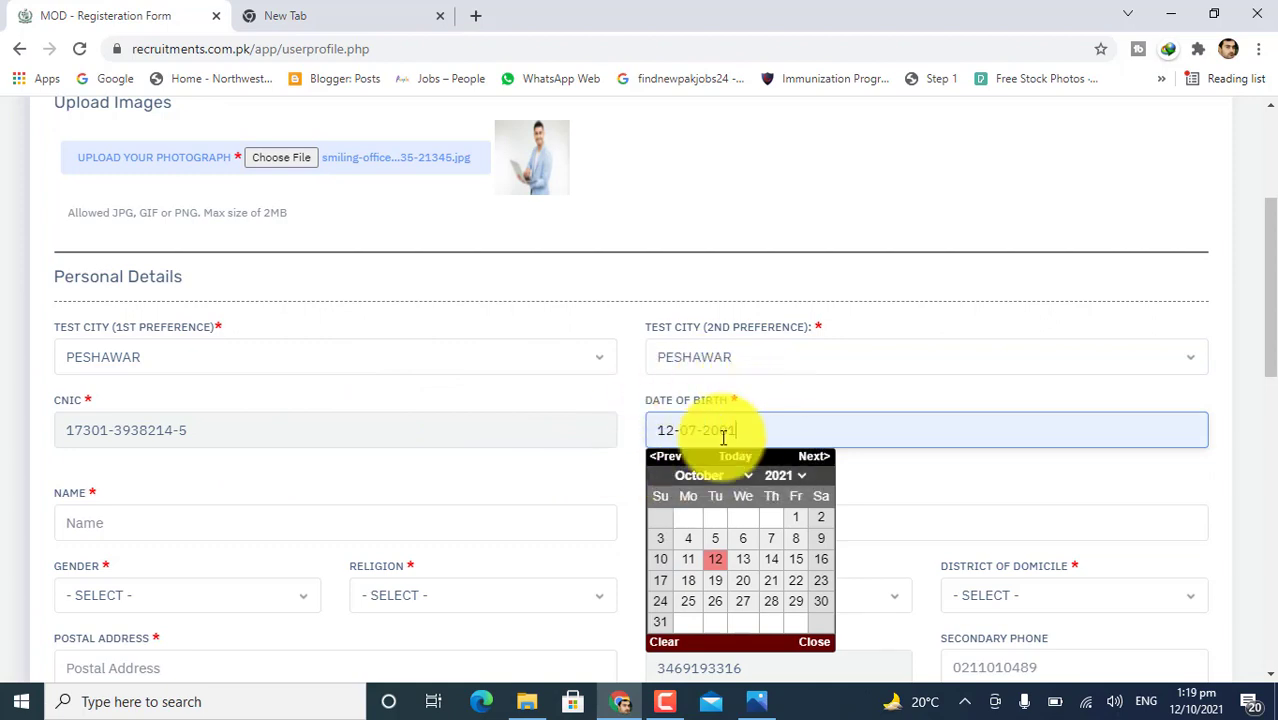
pyautogui.click(891, 466)
pyautogui.click(760, 429)
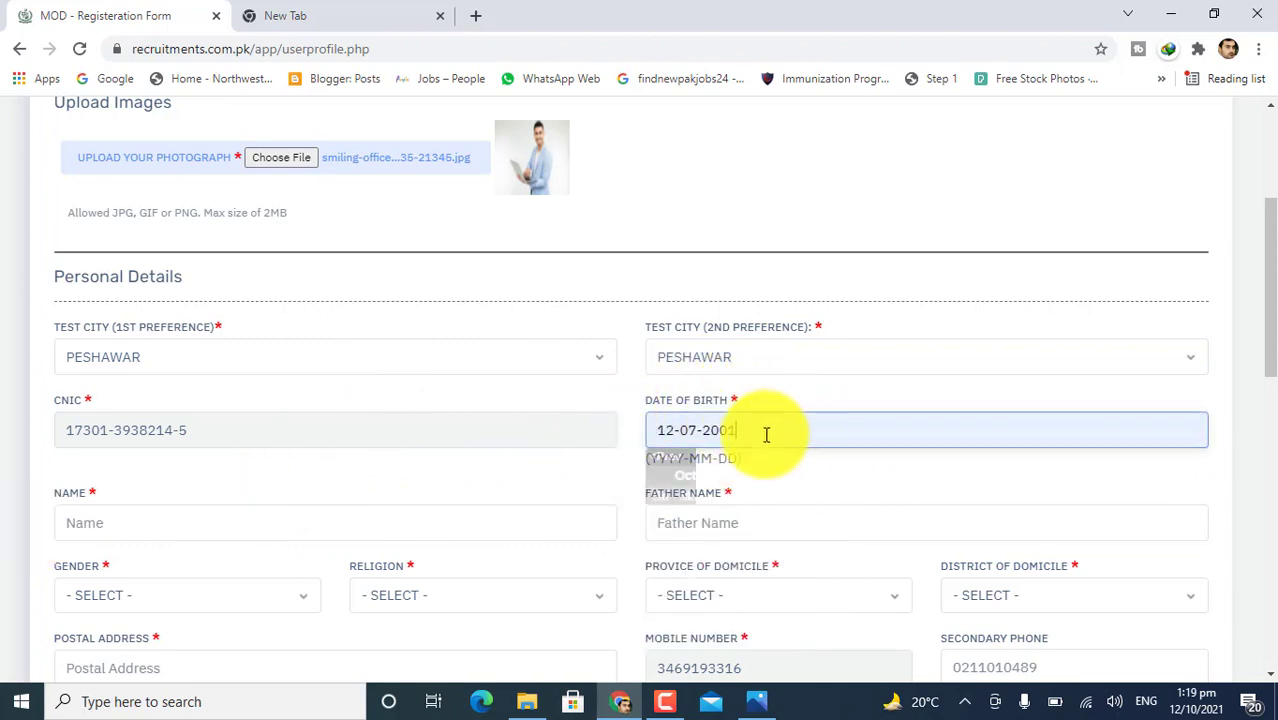
# Look through the name, gender, qualification and experience-years fields without choosing any values.
pyautogui.click(148, 525)
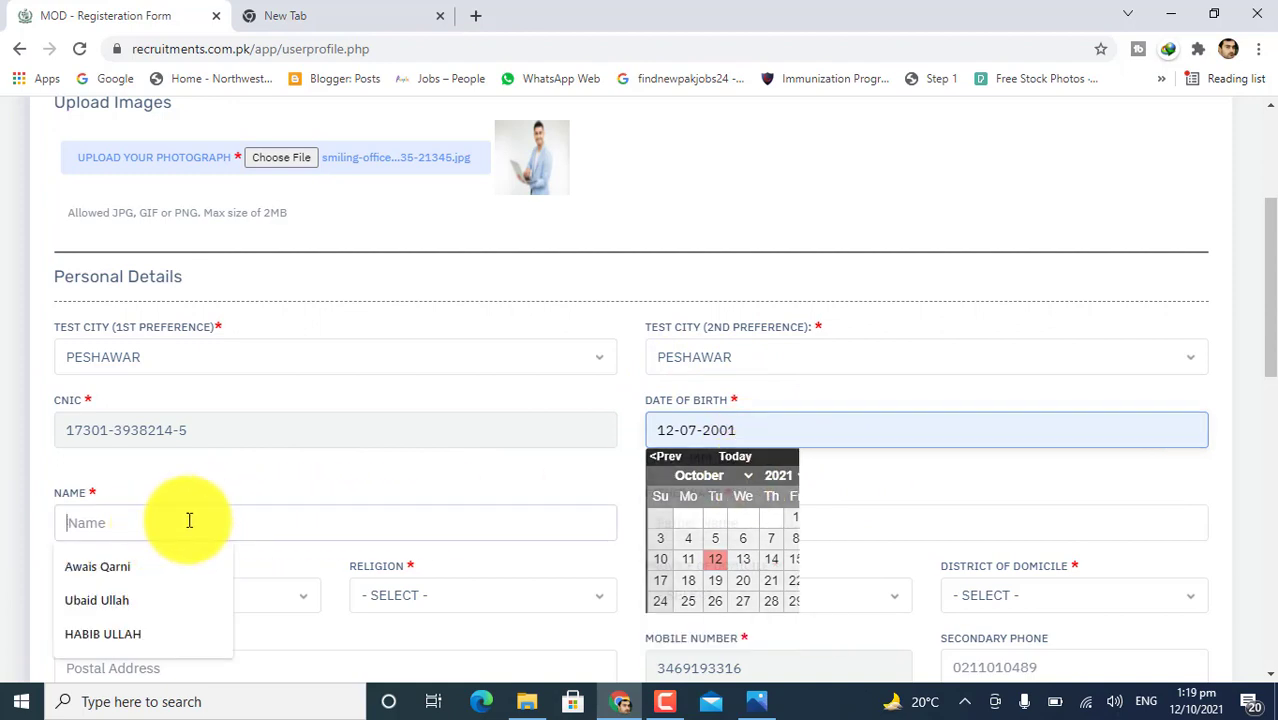
pyautogui.scroll(-2, 300, 510)
pyautogui.click(185, 407)
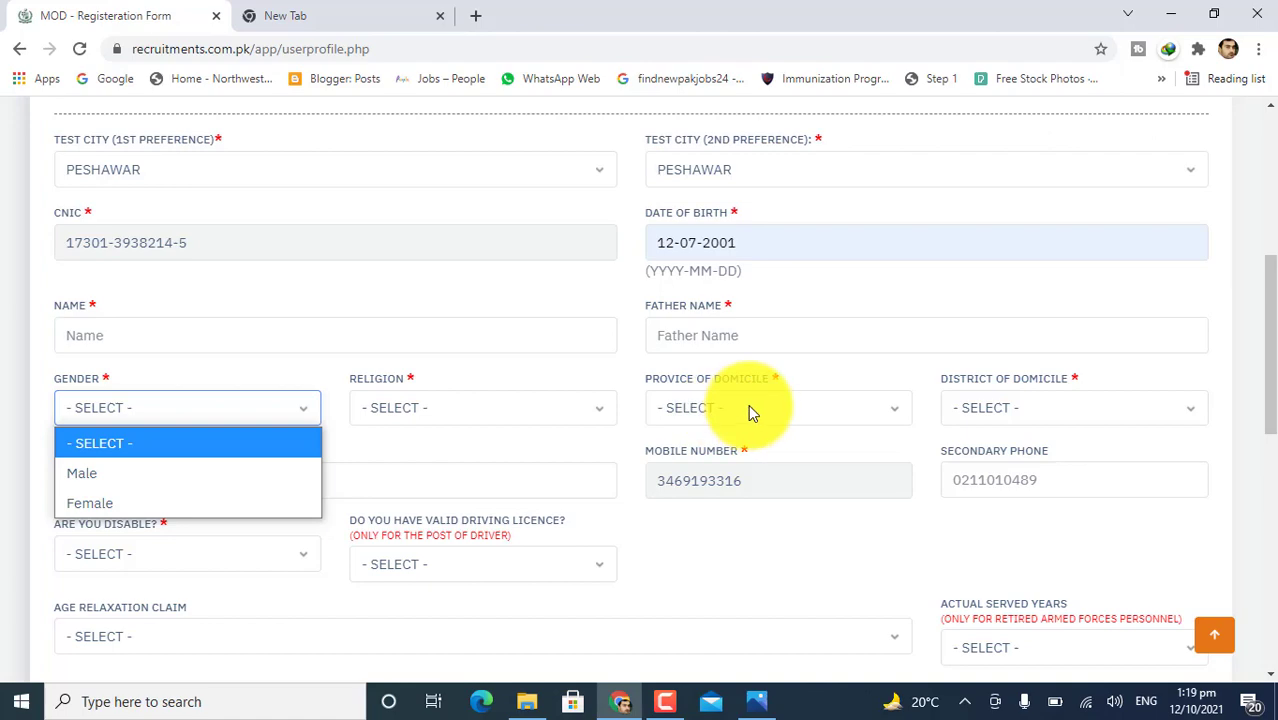
pyautogui.scroll(-3, 693, 470)
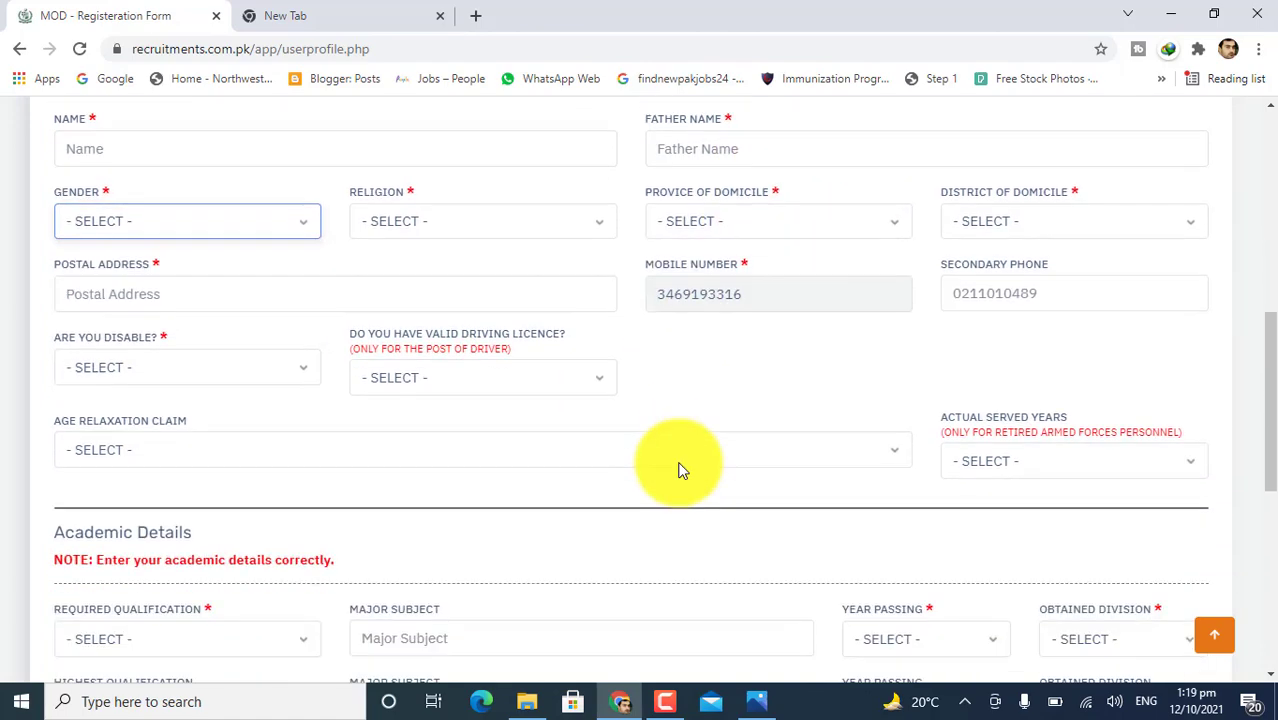
pyautogui.scroll(-1, 170, 495)
pyautogui.scroll(-2, 208, 465)
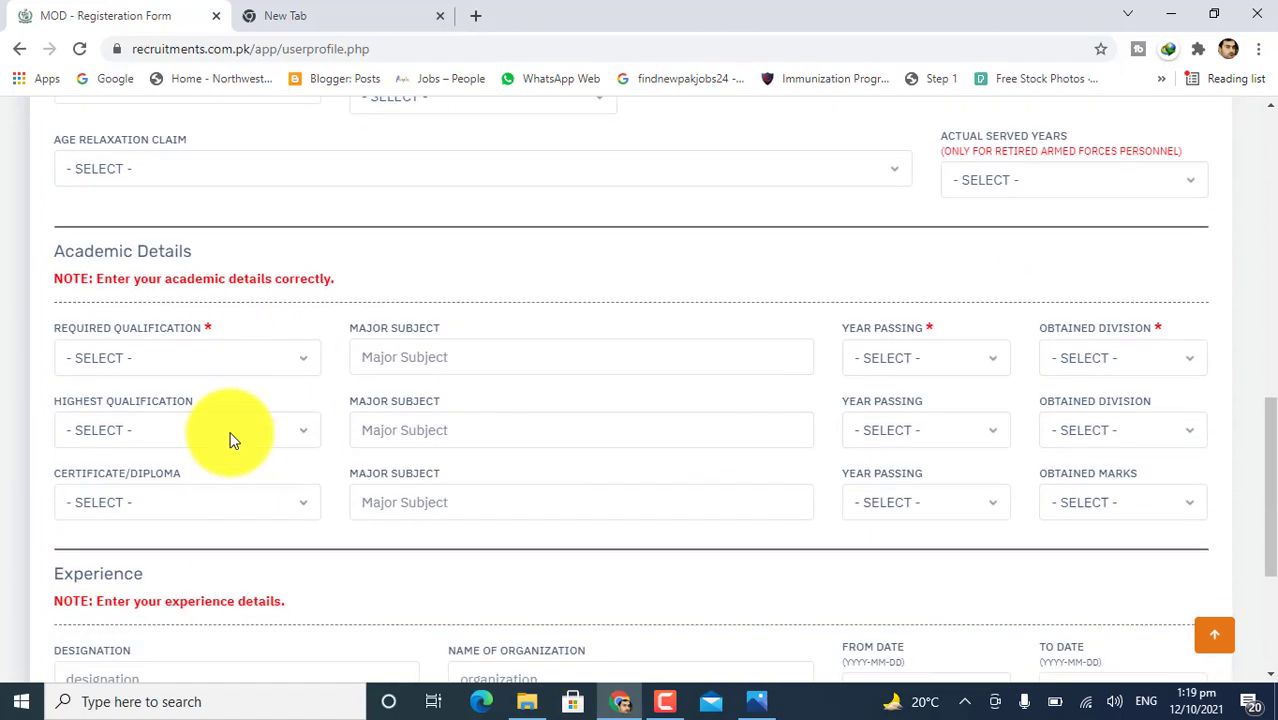
pyautogui.click(208, 356)
pyautogui.click(208, 356)
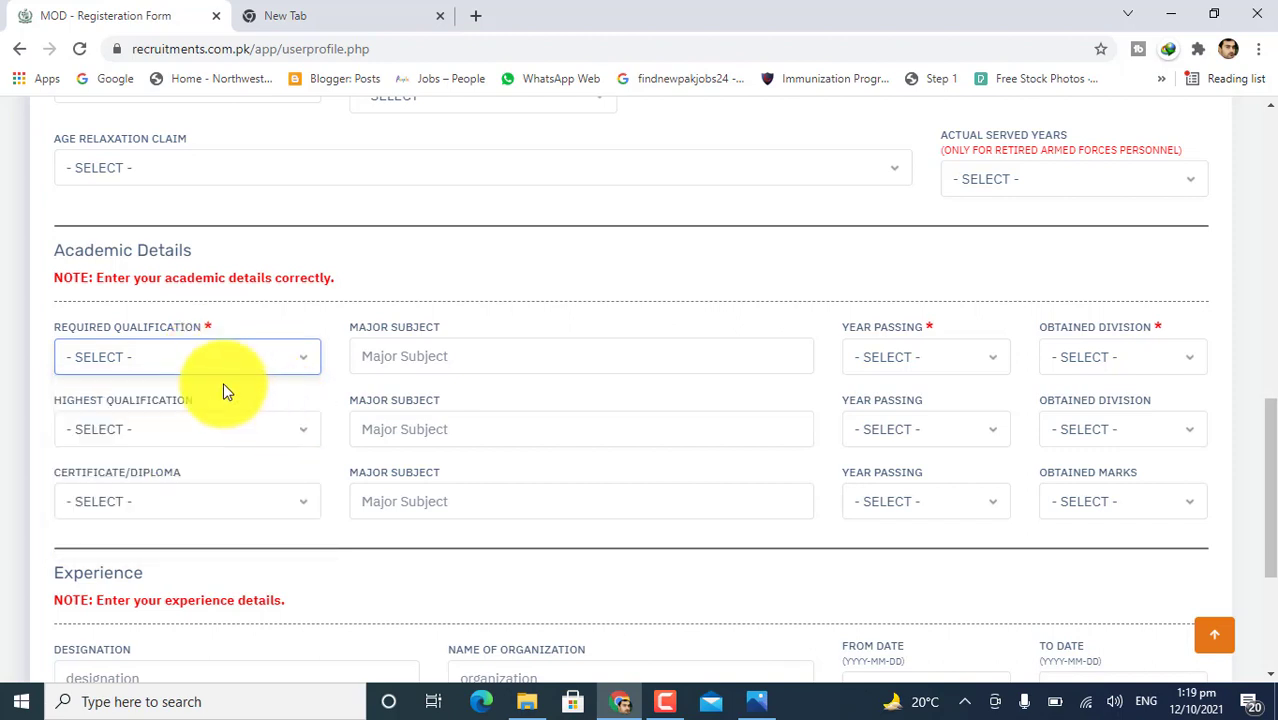
pyautogui.scroll(-1, 372, 418)
pyautogui.scroll(-1, 372, 418)
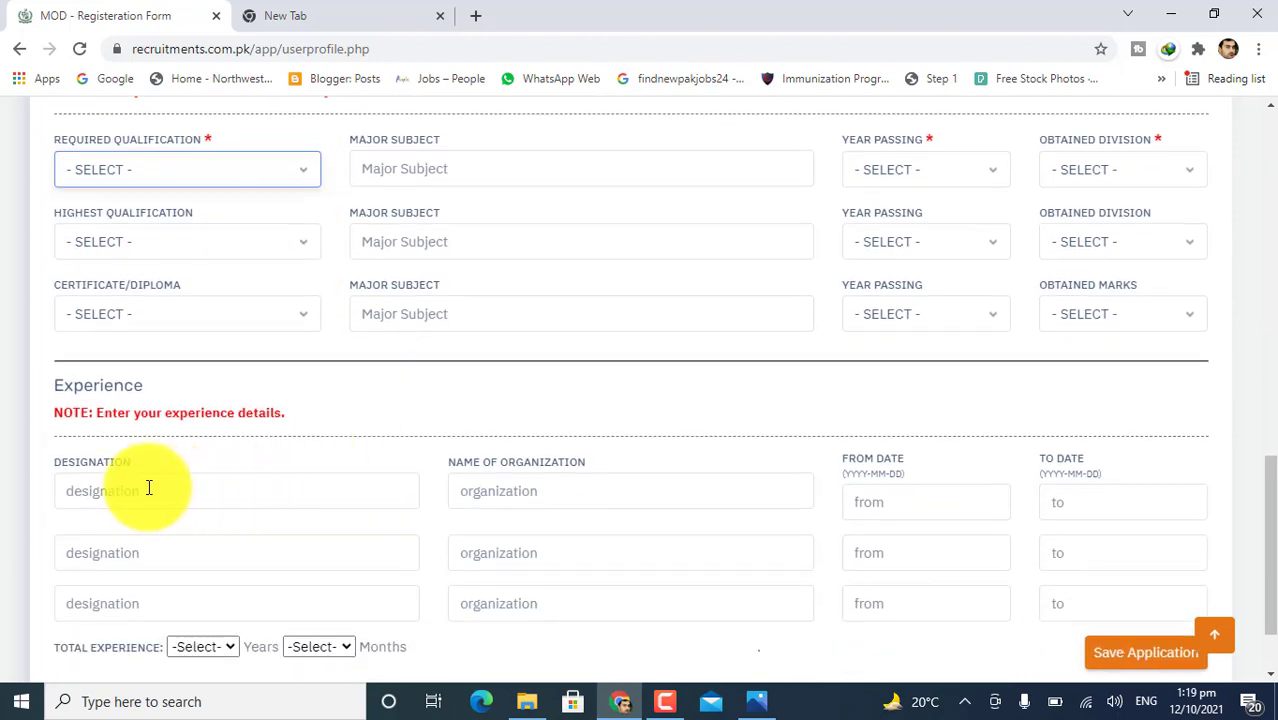
pyautogui.scroll(-1, 298, 535)
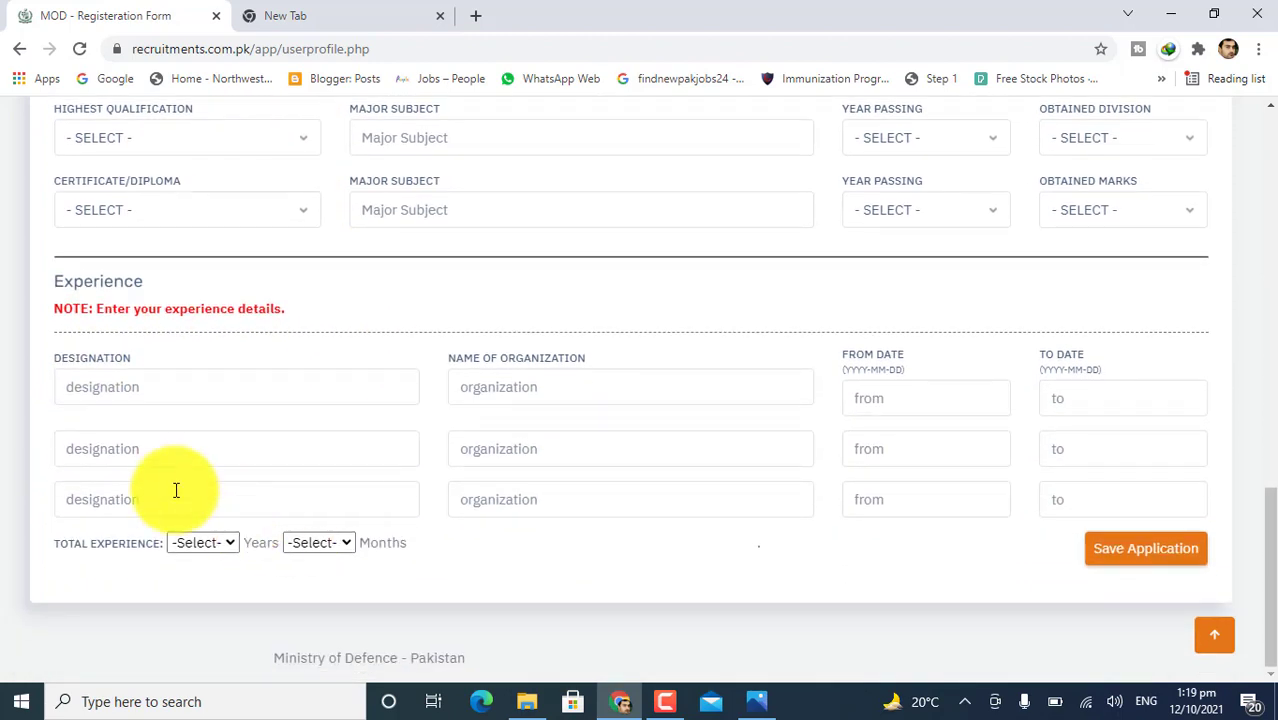
pyautogui.click(199, 543)
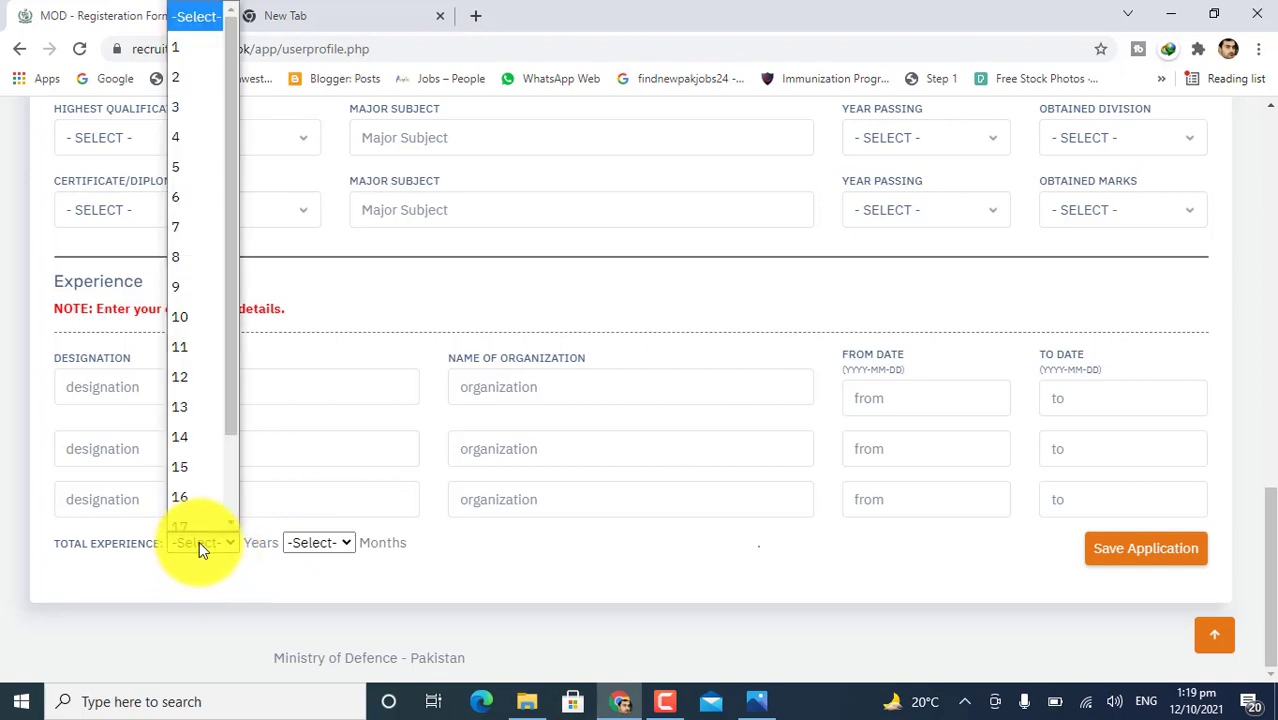
pyautogui.click(199, 541)
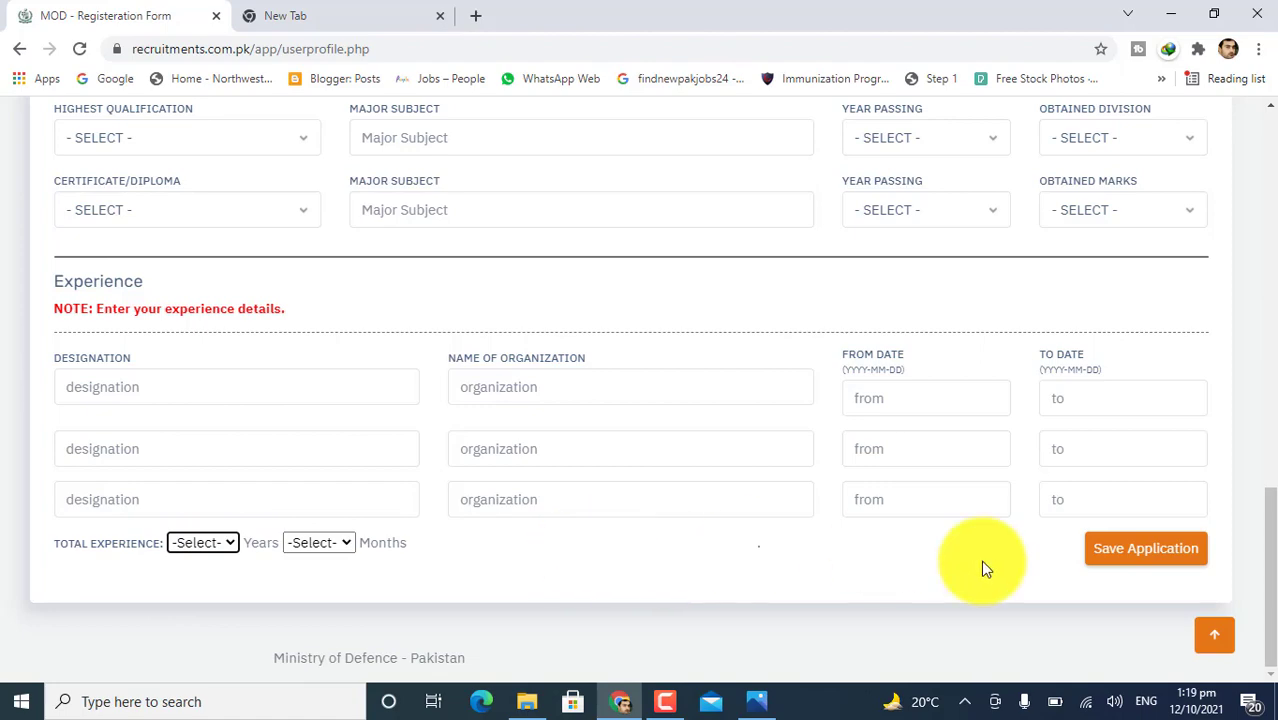
# Try to save the application, which a 'Please fill out this field' warning blocks.
pyautogui.click(1142, 563)
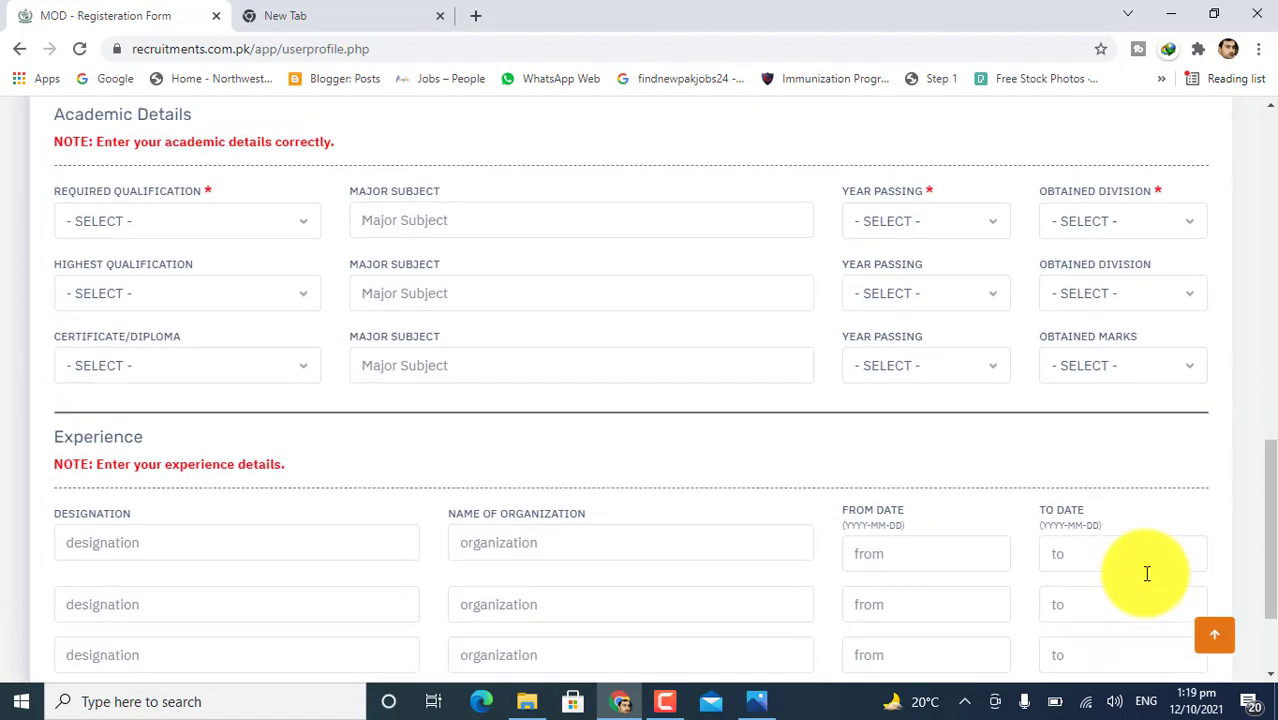
pyautogui.scroll(-3, 1147, 575)
pyautogui.click(1140, 566)
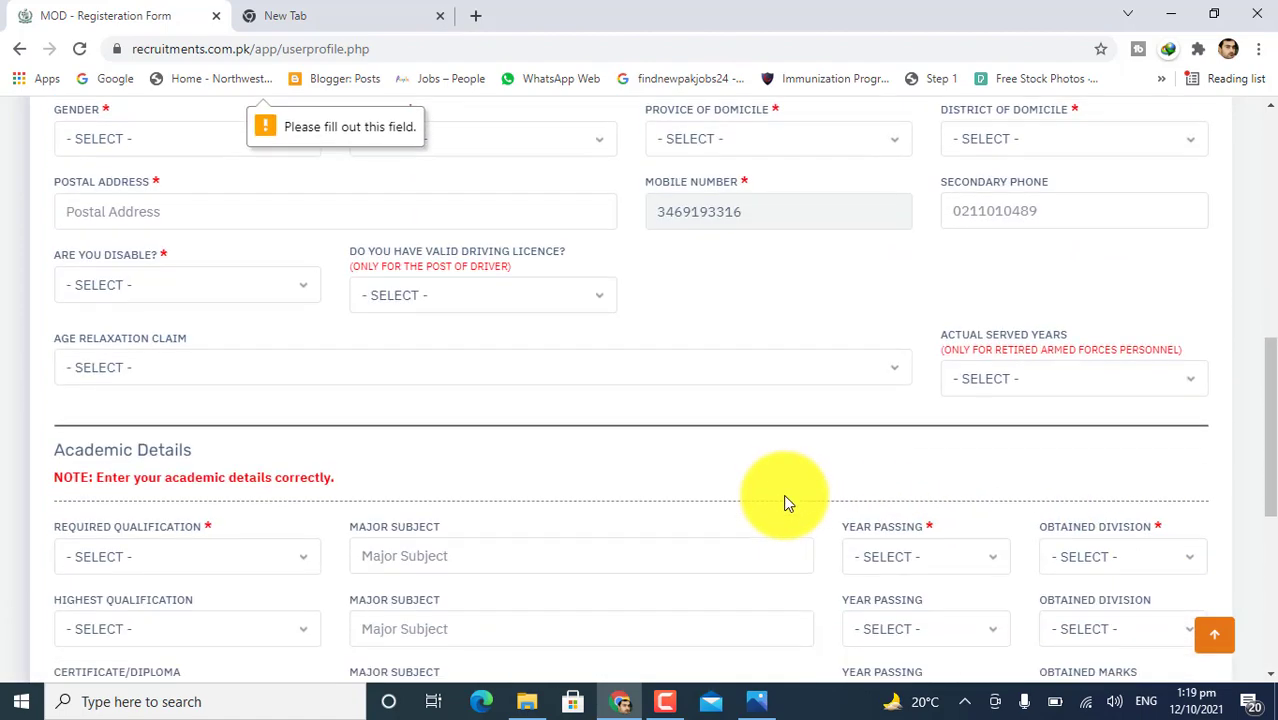